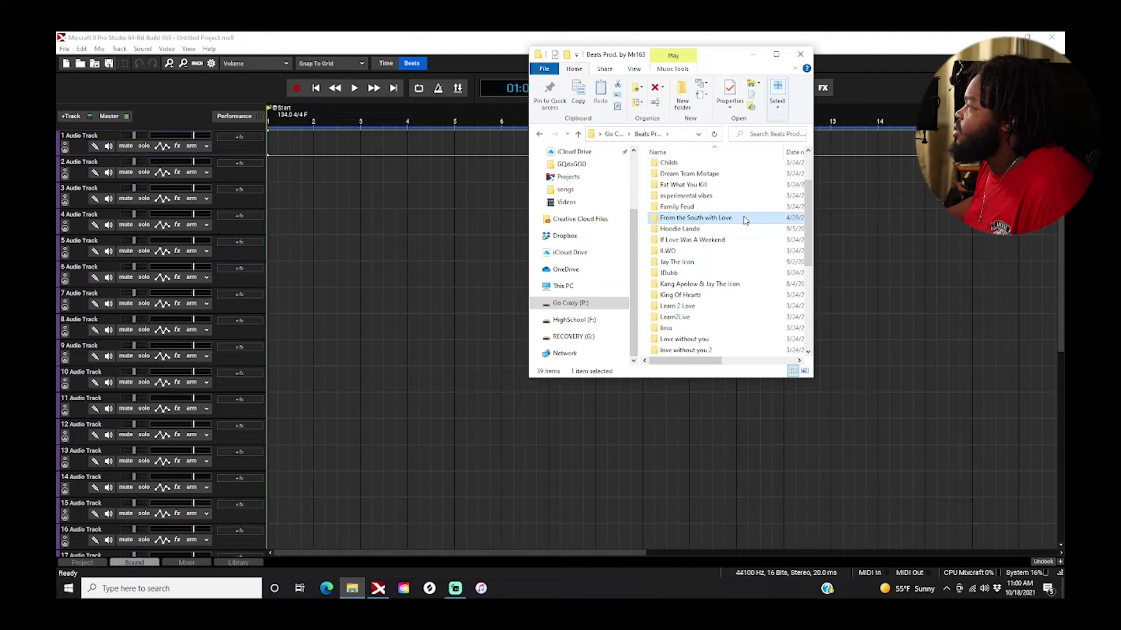
- Import FTSWL5 2020 from the Beats folder in From the South with Love onto track 1 and enlarge the track's height
double_click(753, 221)
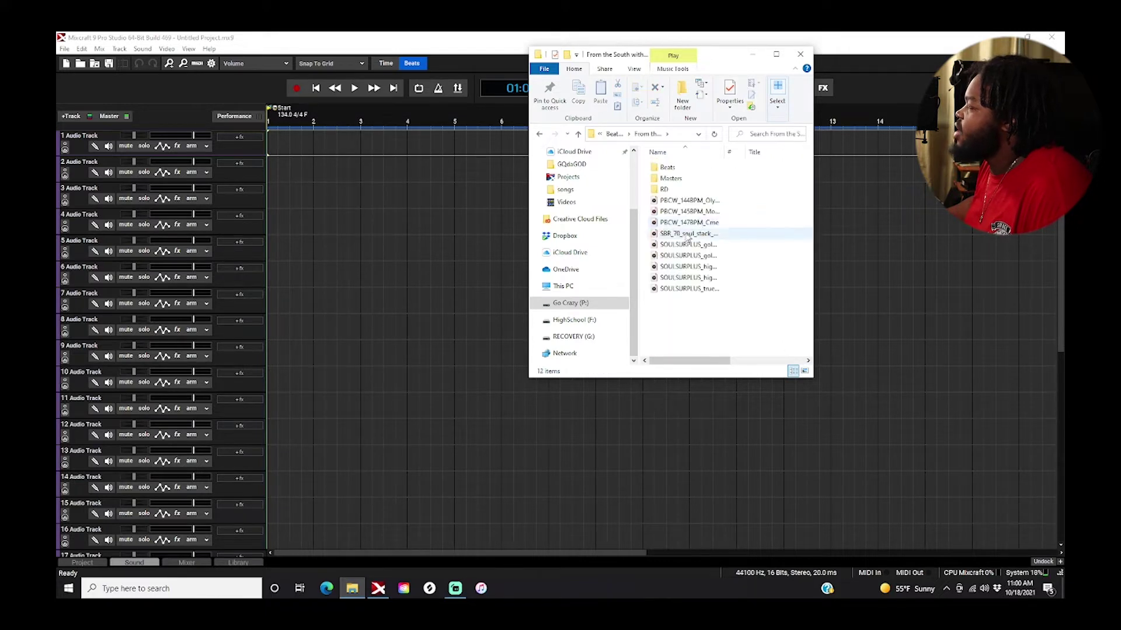
double_click(667, 168)
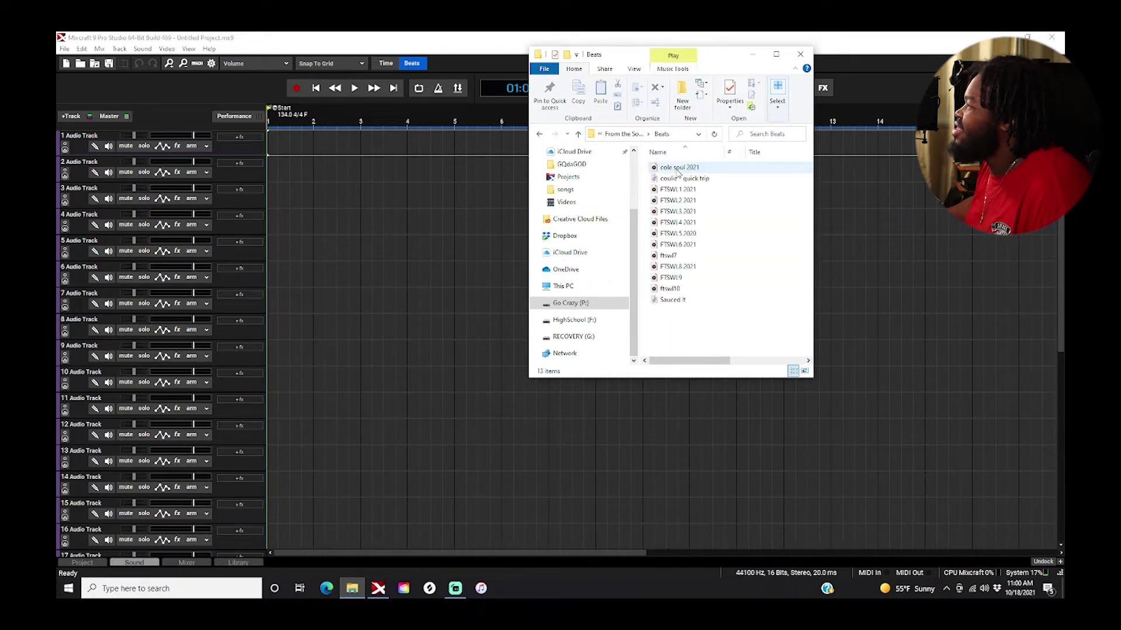
left_click_drag(677, 233, 80, 147)
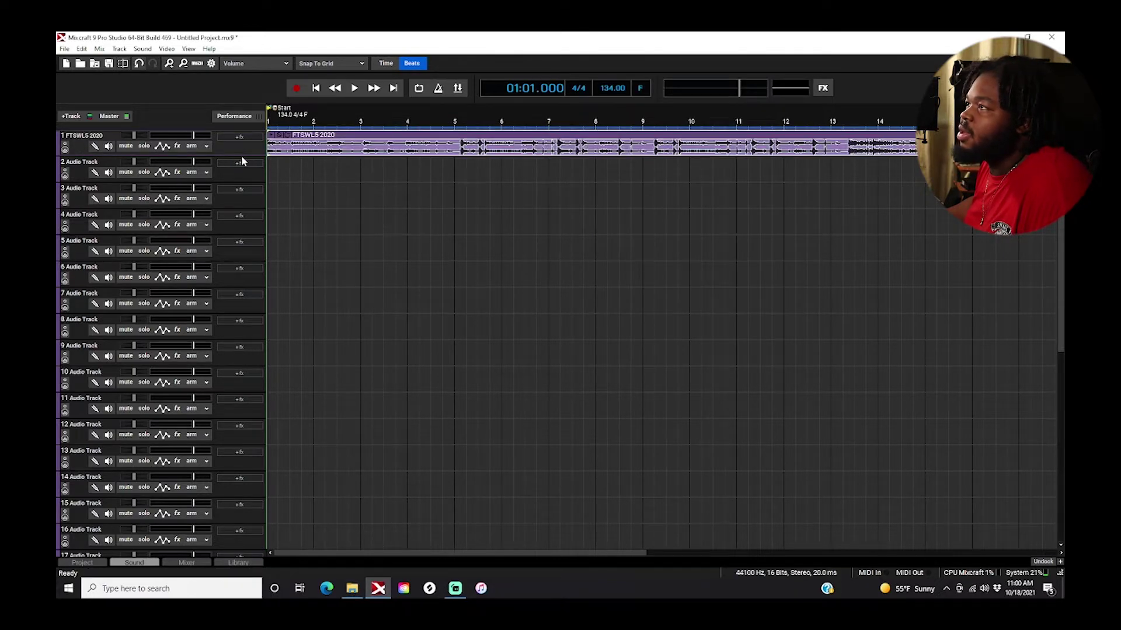
left_click_drag(242, 156, 224, 251)
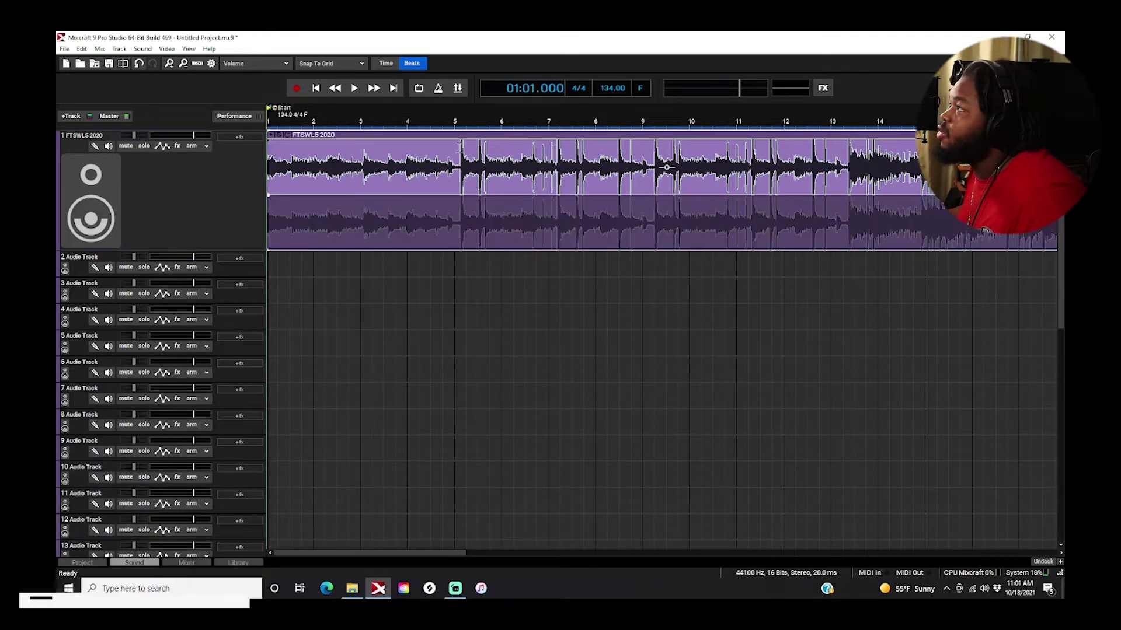
- Move the playhead to the start of measure 5 and turn grid snapping off
key("Right")
key("Right")
key("Right")
key("Right")
key("ctrl+g")
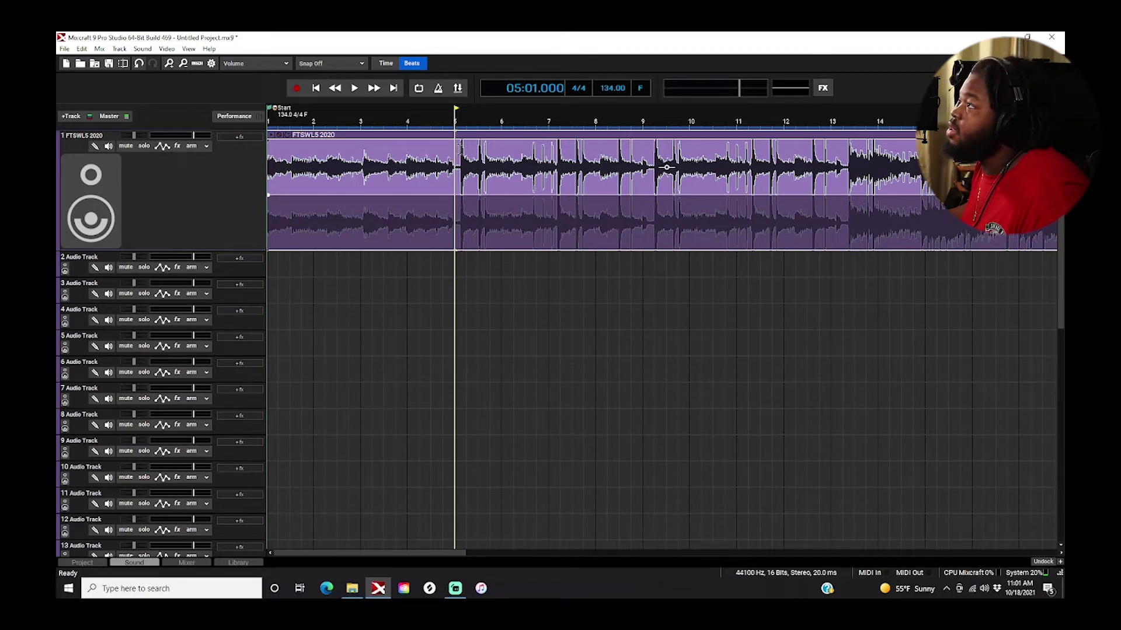
- Select the intro of the FTSWL5 2020 clip, from its start to about 05:01.392
left_click(460, 147)
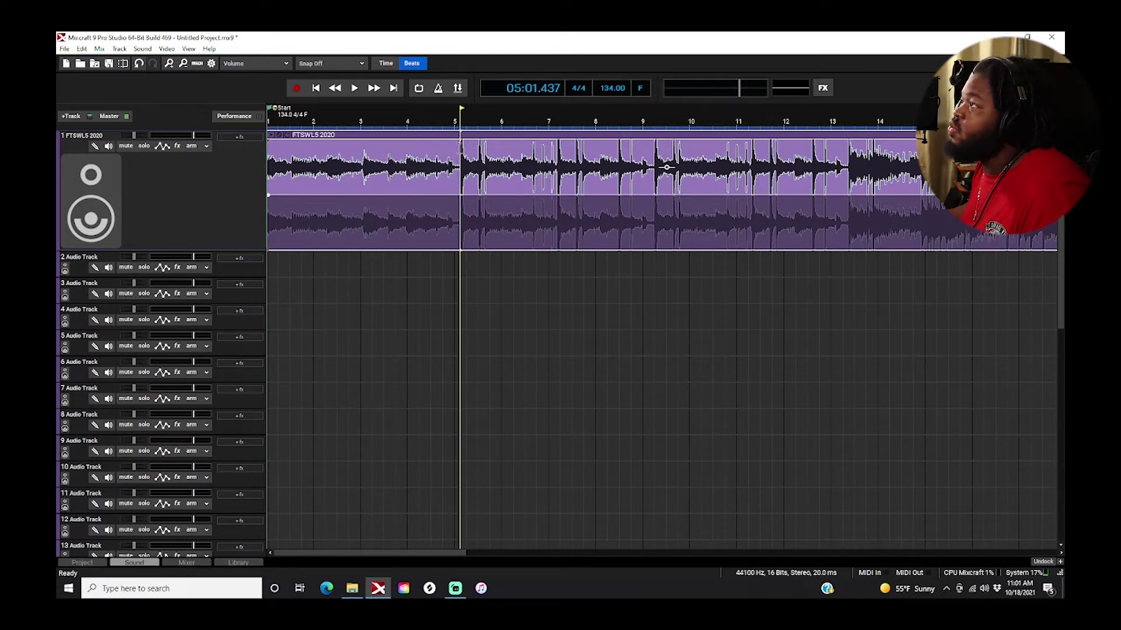
left_click_drag(376, 150, 268, 151)
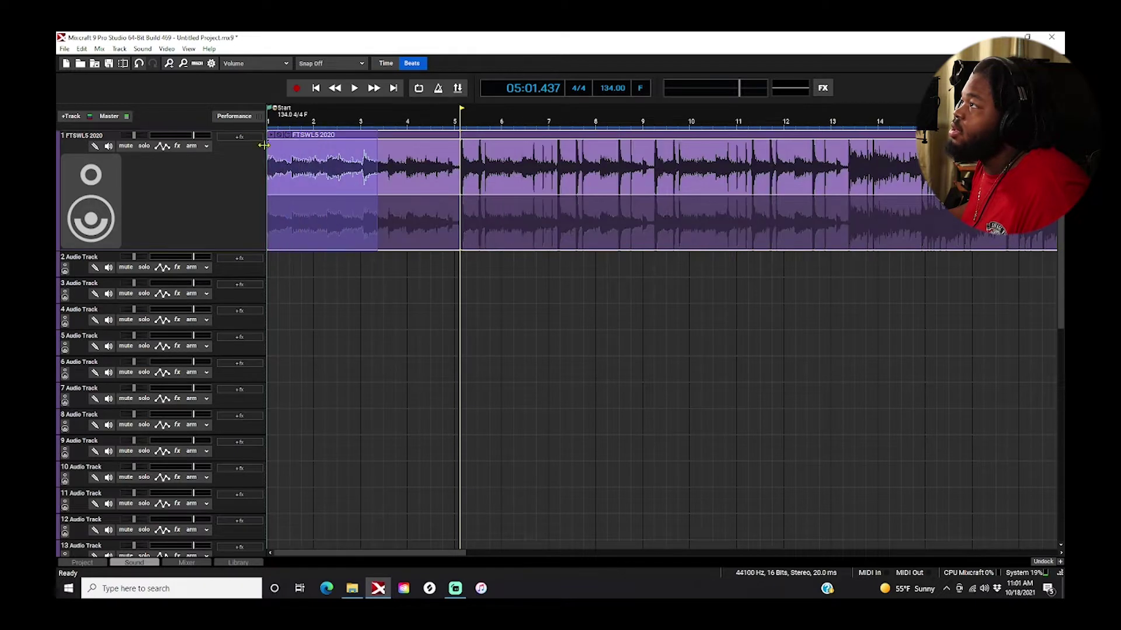
left_click(460, 147, "shift")
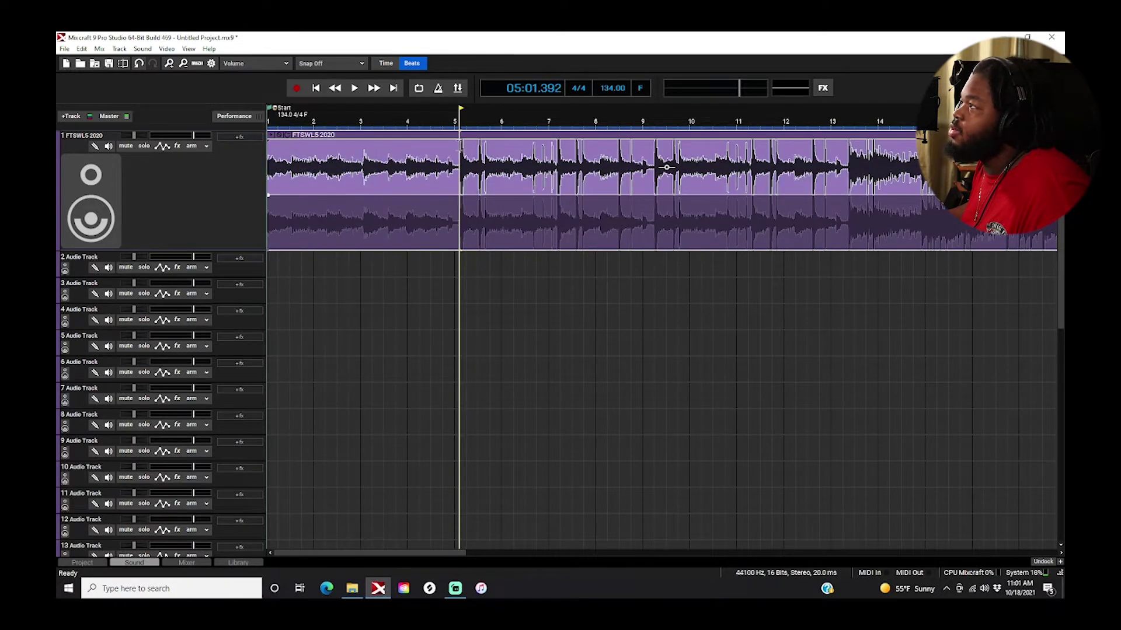
left_click_drag(453, 147, 238, 147)
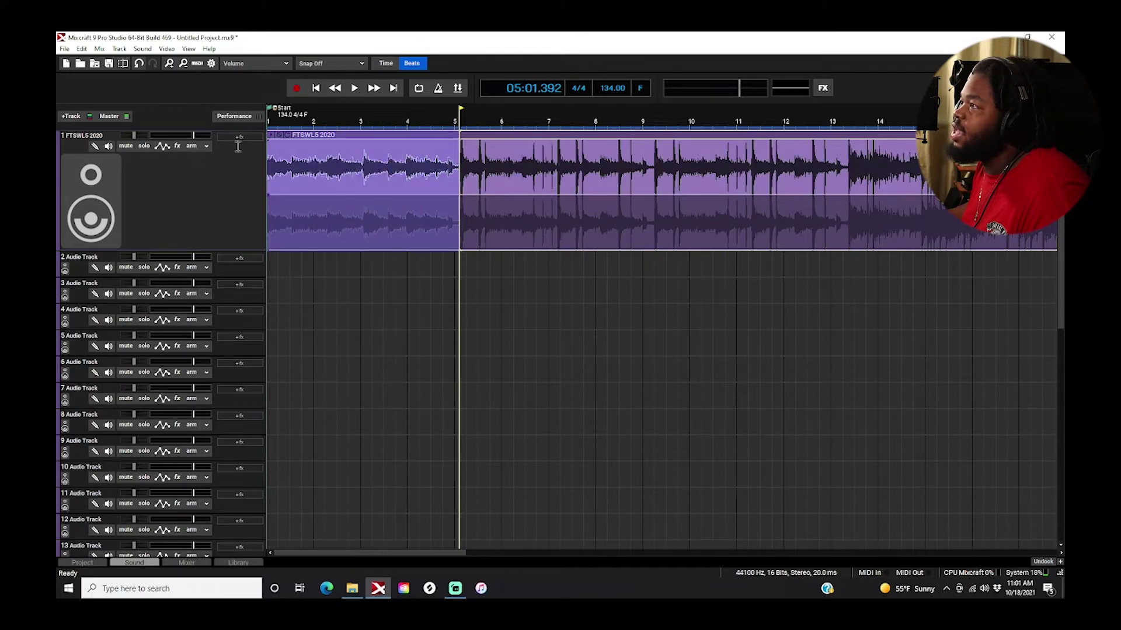
- Turn on Loop Mode for the selected intro and briefly play the looped section
left_click(666, 167)
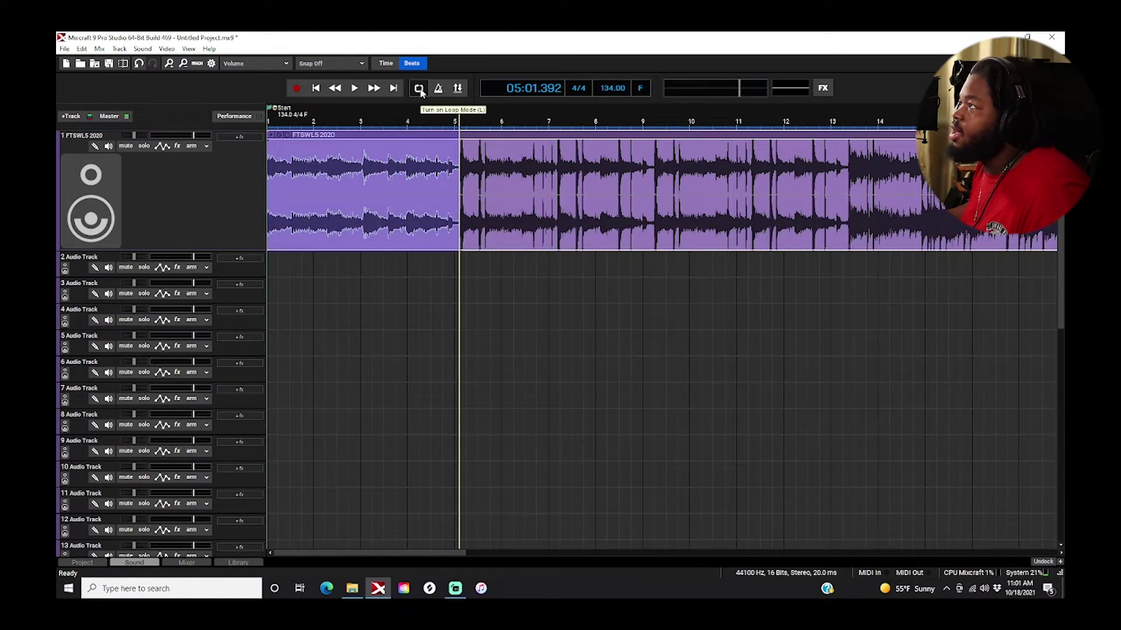
left_click(419, 88)
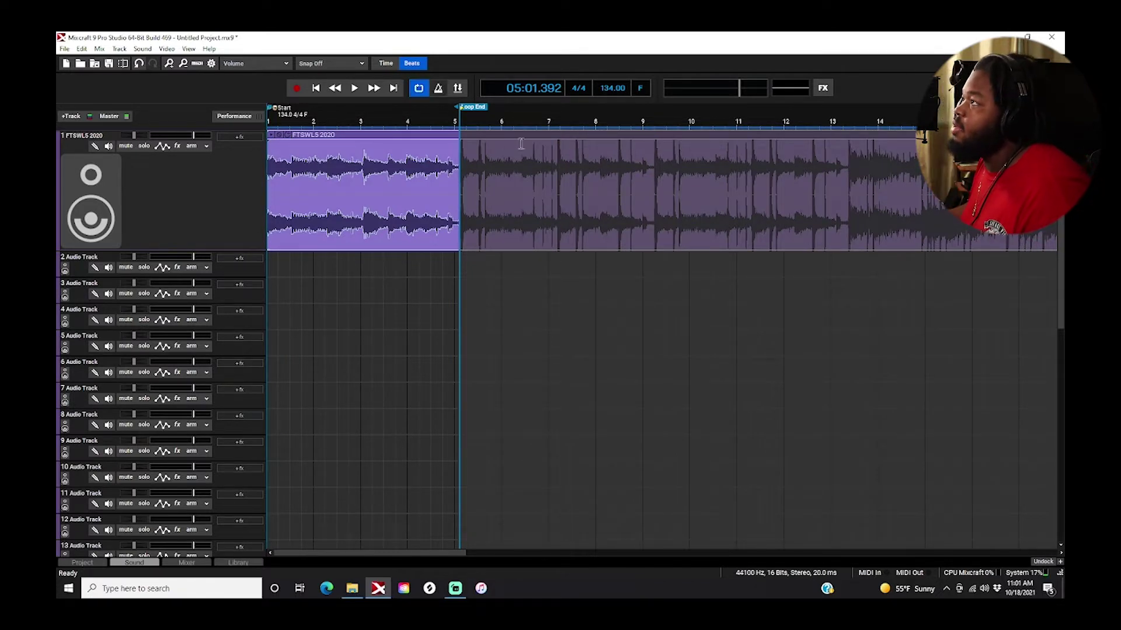
left_click(448, 167)
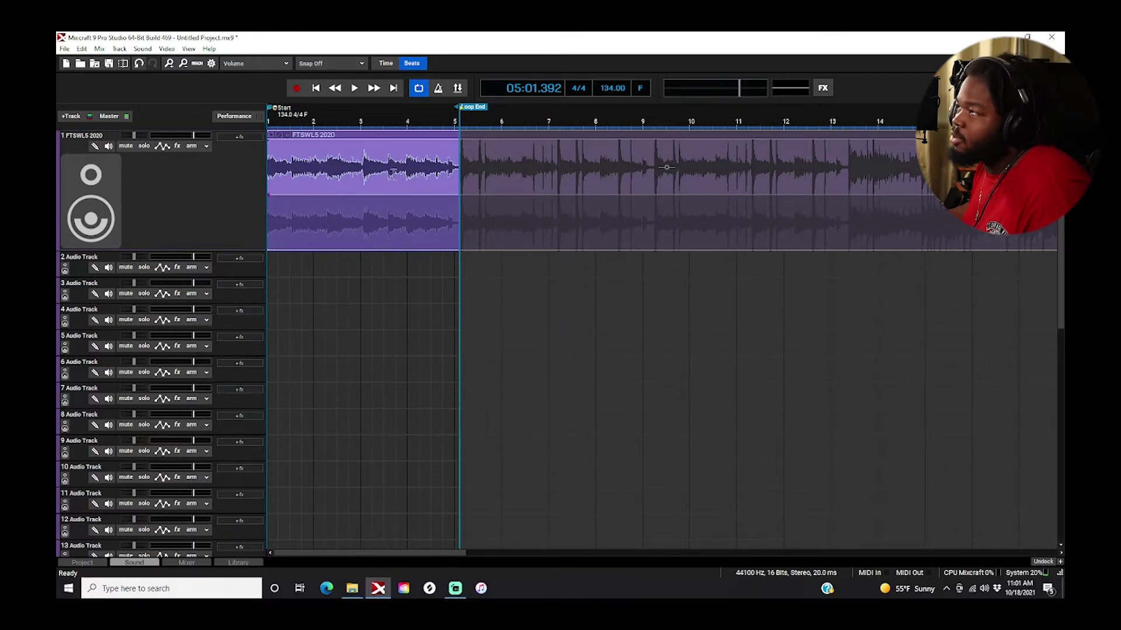
key("space")
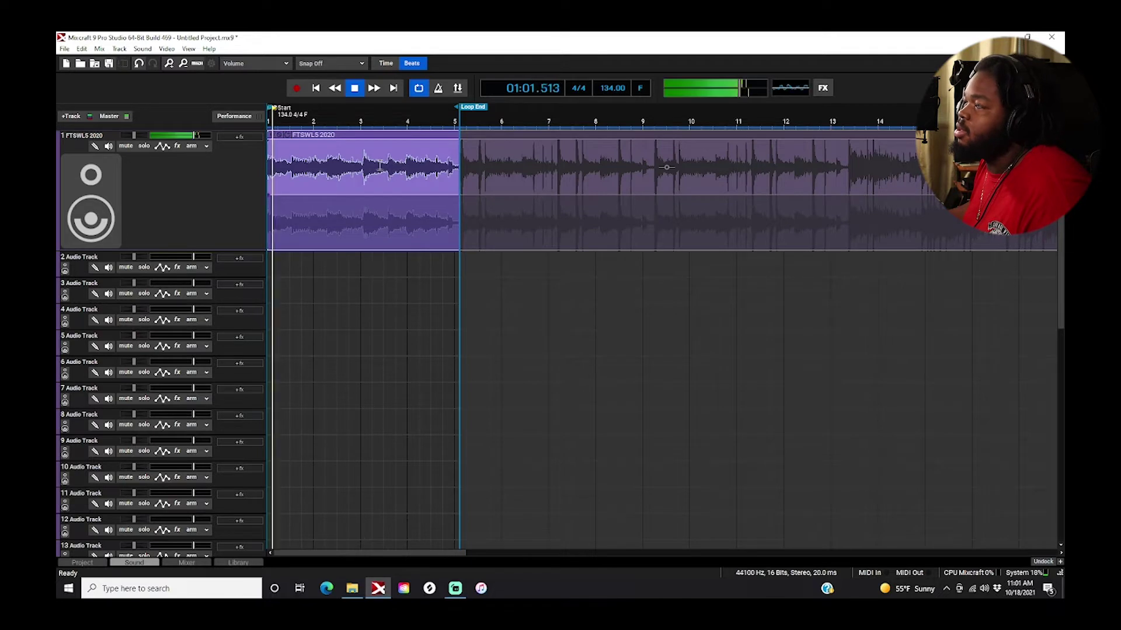
key("space")
left_click(232, 162)
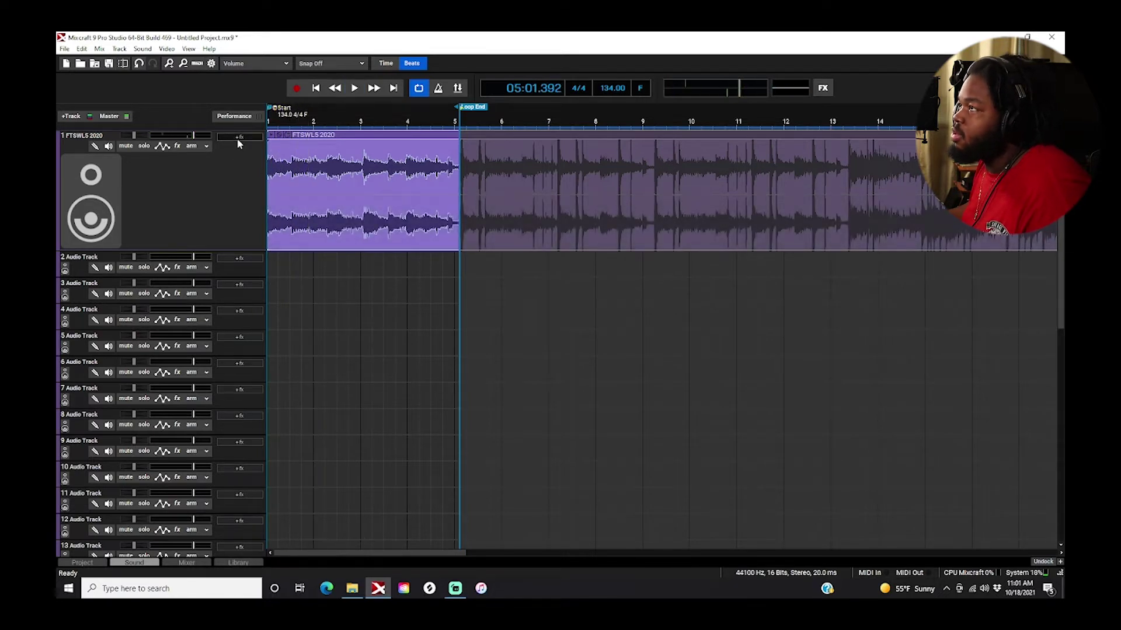
- Add the Auto-Key (VST3) effect to track 1 and place its window below the clip
left_click(239, 139)
key("Escape")
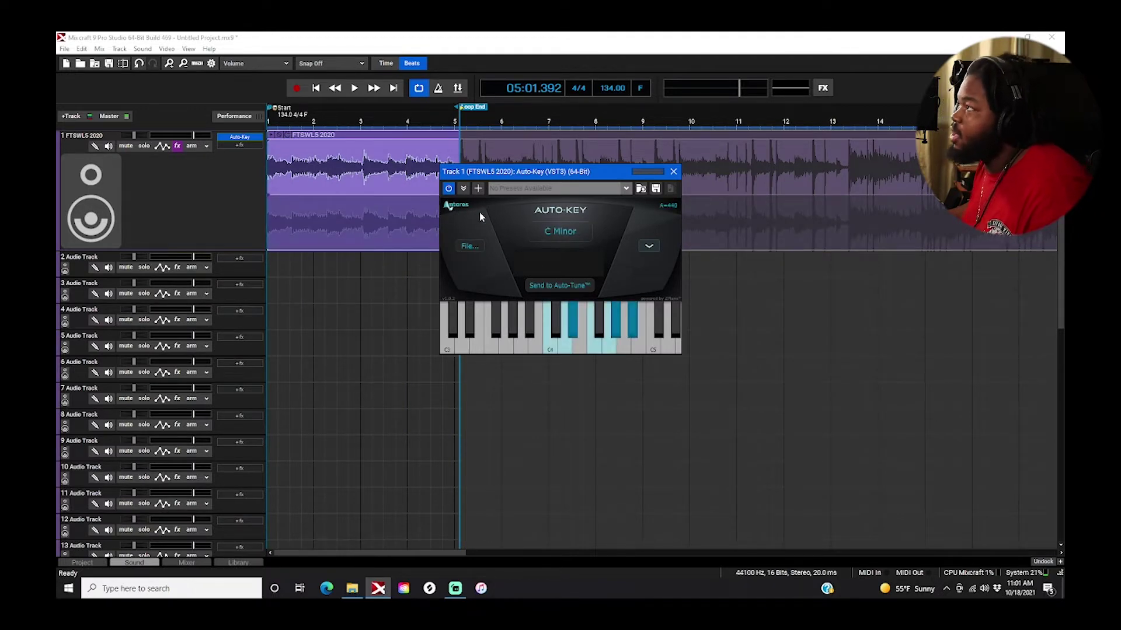
left_click_drag(556, 178, 578, 266)
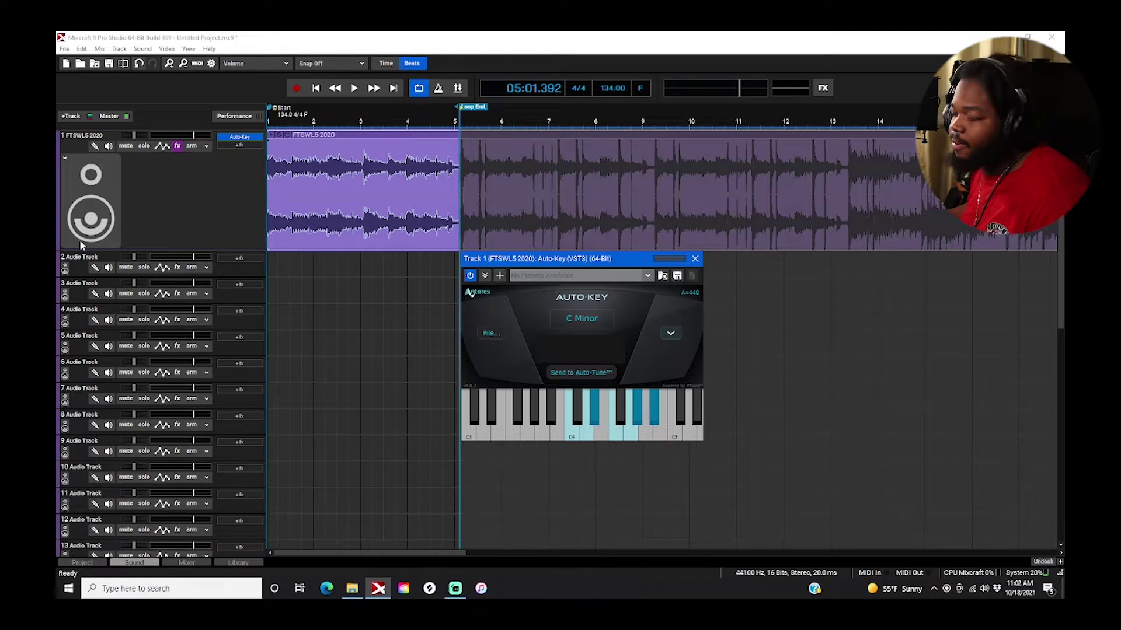
- Play the looped intro through Auto-Key to detect its key, close the effect window and turn Loop Mode off
key("space")
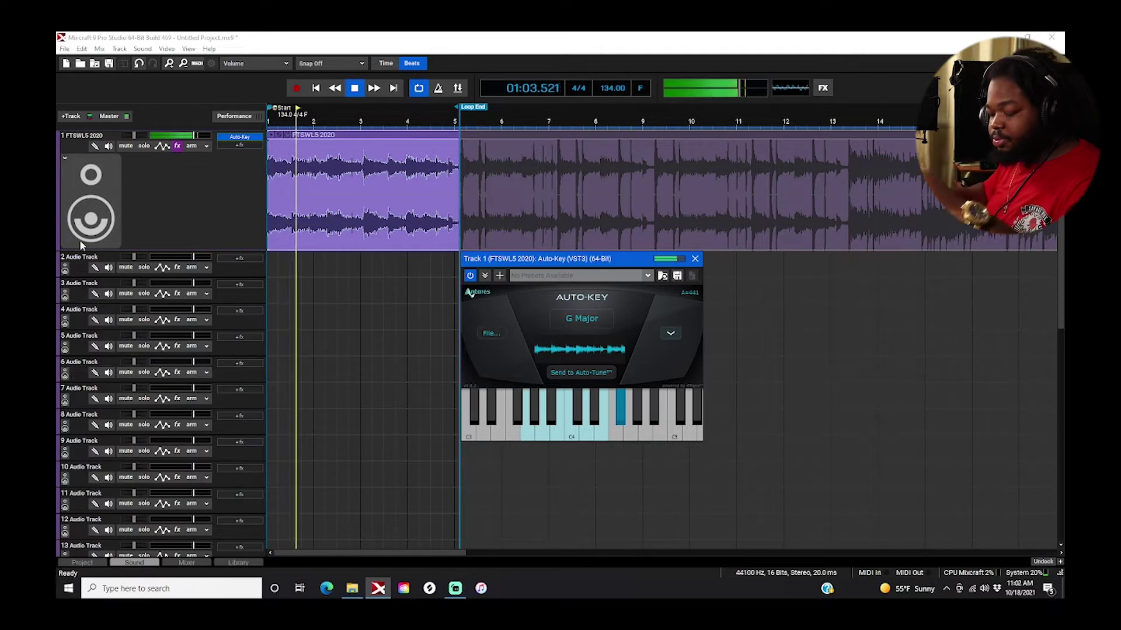
key("space")
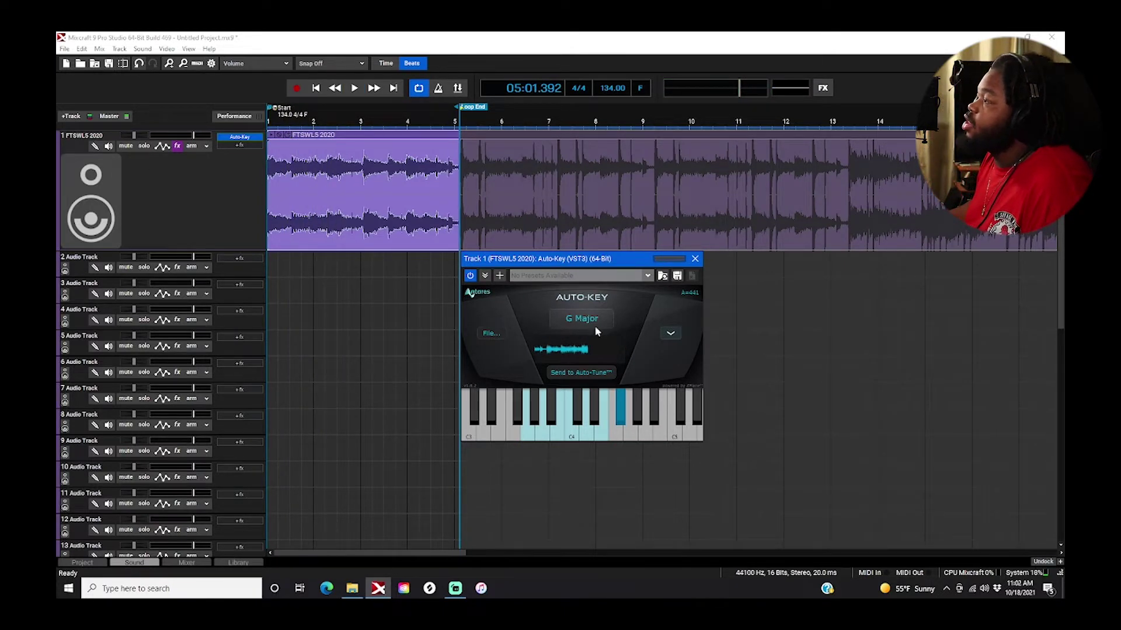
left_click(694, 260)
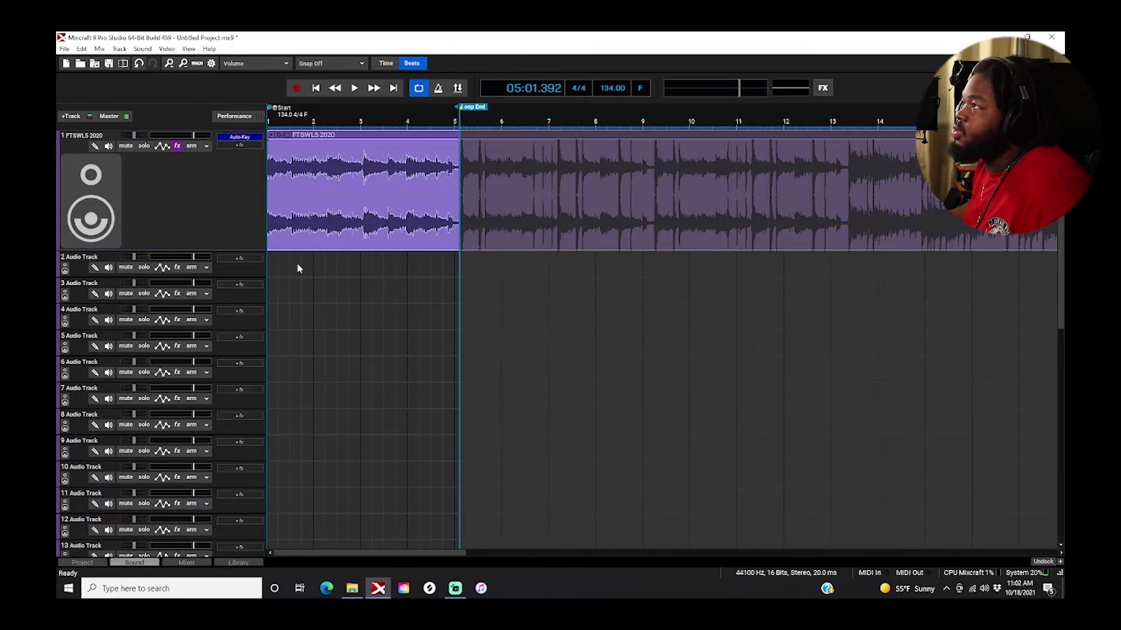
left_click(418, 87)
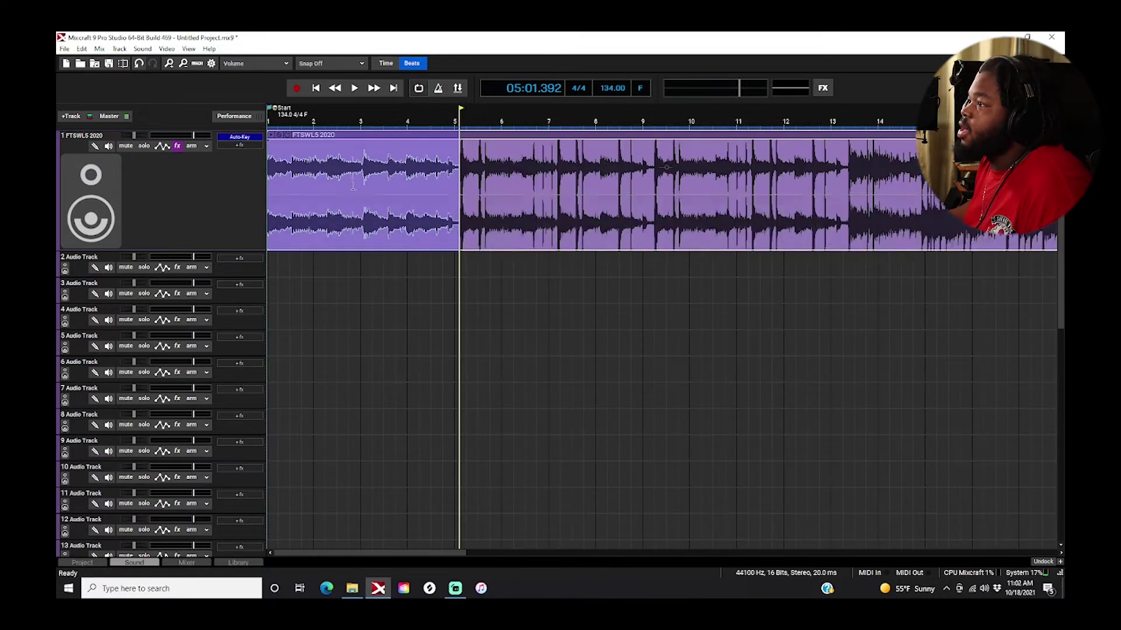
- Load the 0718 effect chain on track 2
left_click(177, 266)
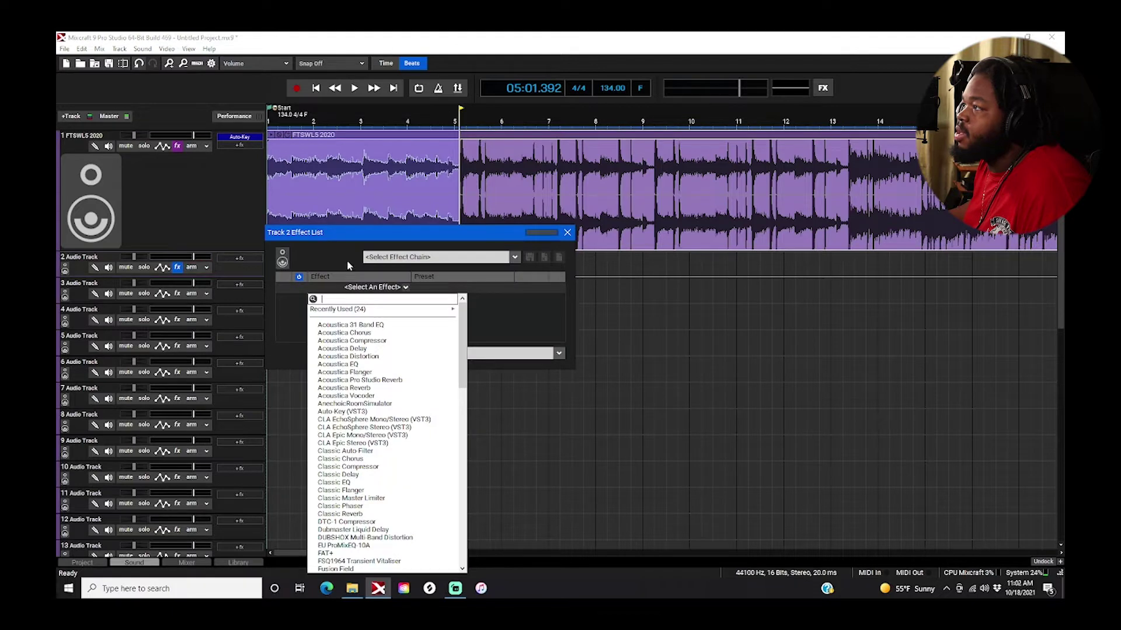
left_click(410, 260)
left_click(382, 465)
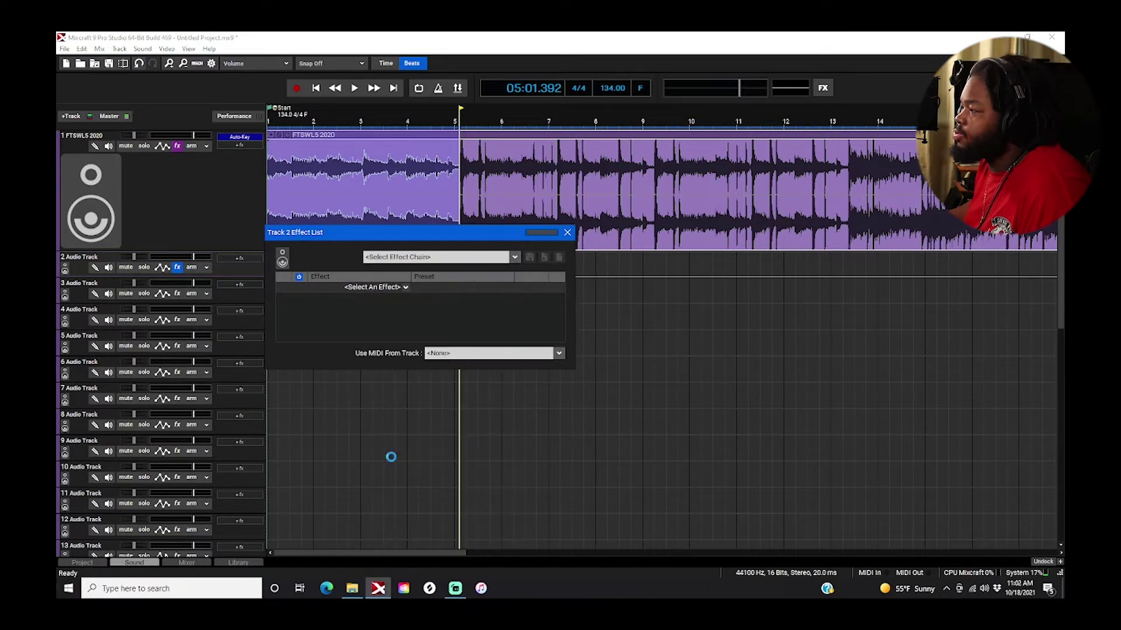
- Add Waves Tune Real-Time Mono (VST3) to track 2's effect list and place its window beside the list
scroll(564, 301, "down", 3)
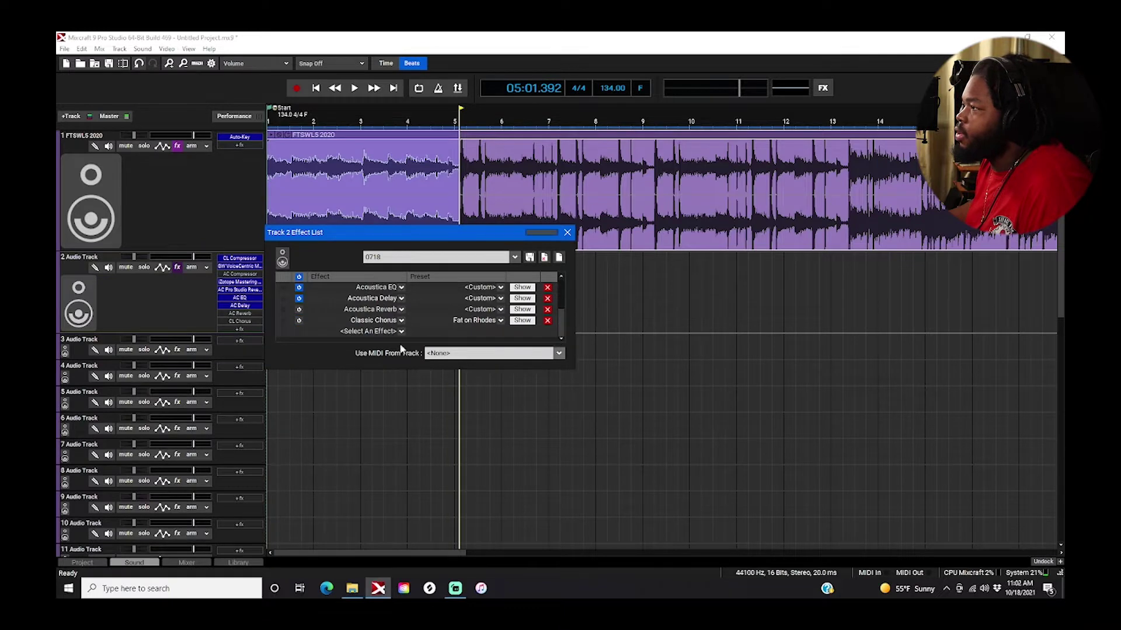
left_click(356, 333)
scroll(406, 440, "down", 15)
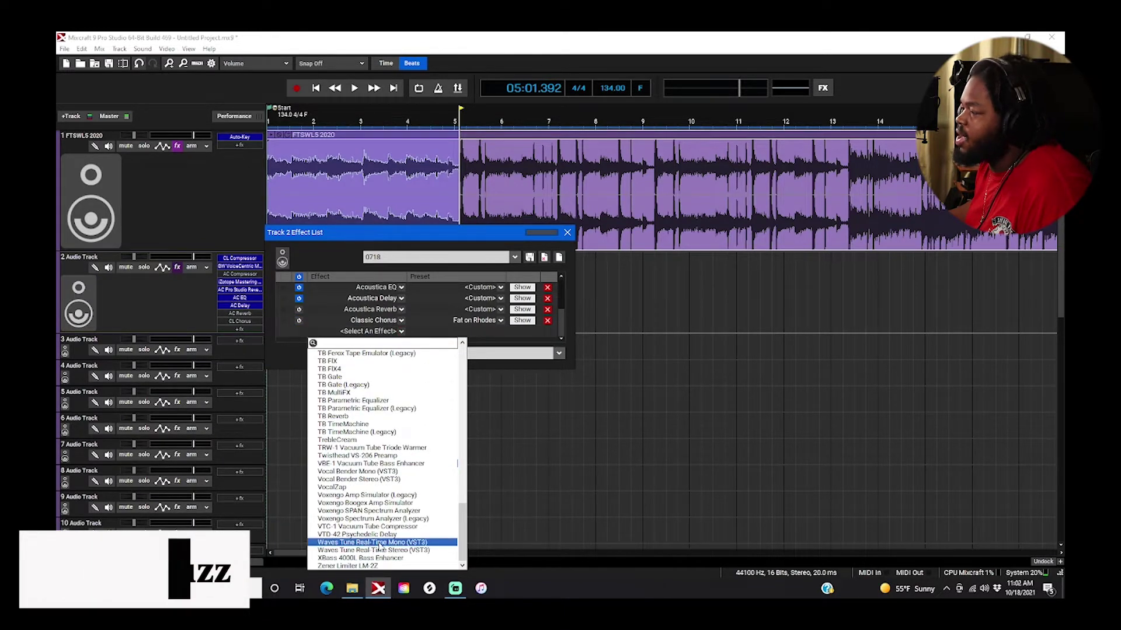
left_click(355, 543)
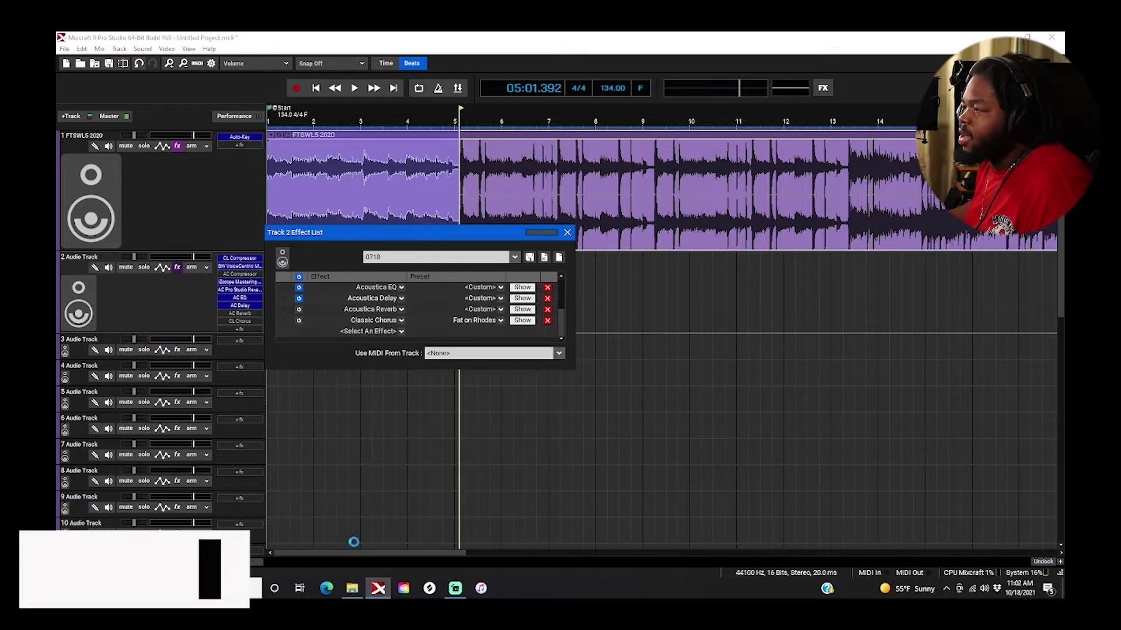
left_click_drag(593, 111, 877, 257)
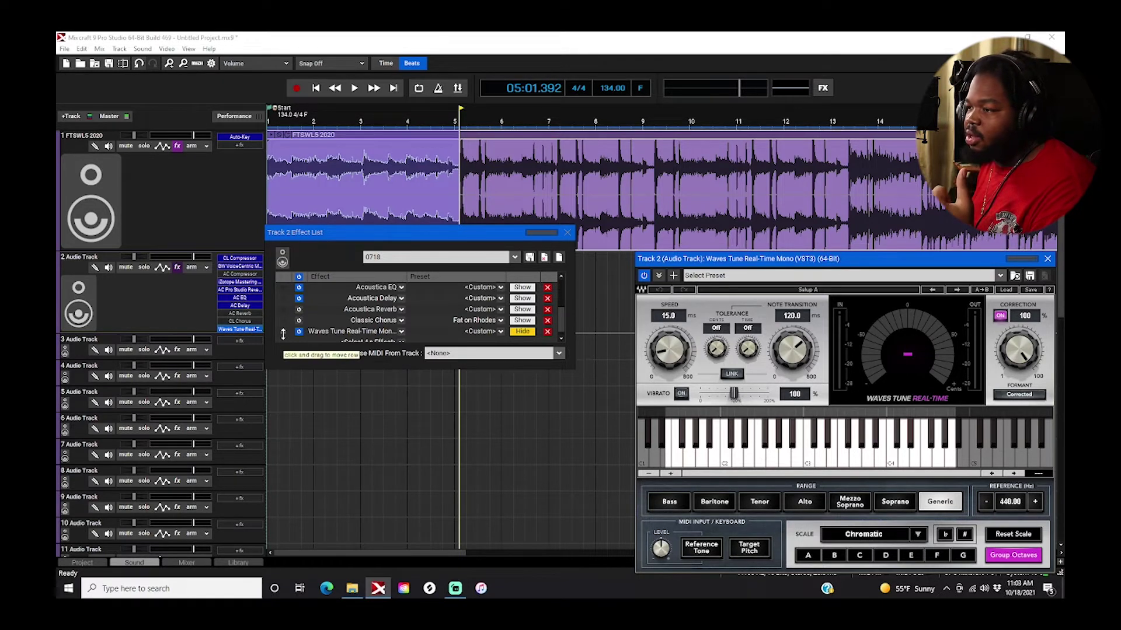
- Move Waves Tune Real-Time Mono to the first place in track 2's effect list, above Classic Compressor
left_click_drag(283, 333, 508, 287)
left_click_drag(564, 323, 566, 305)
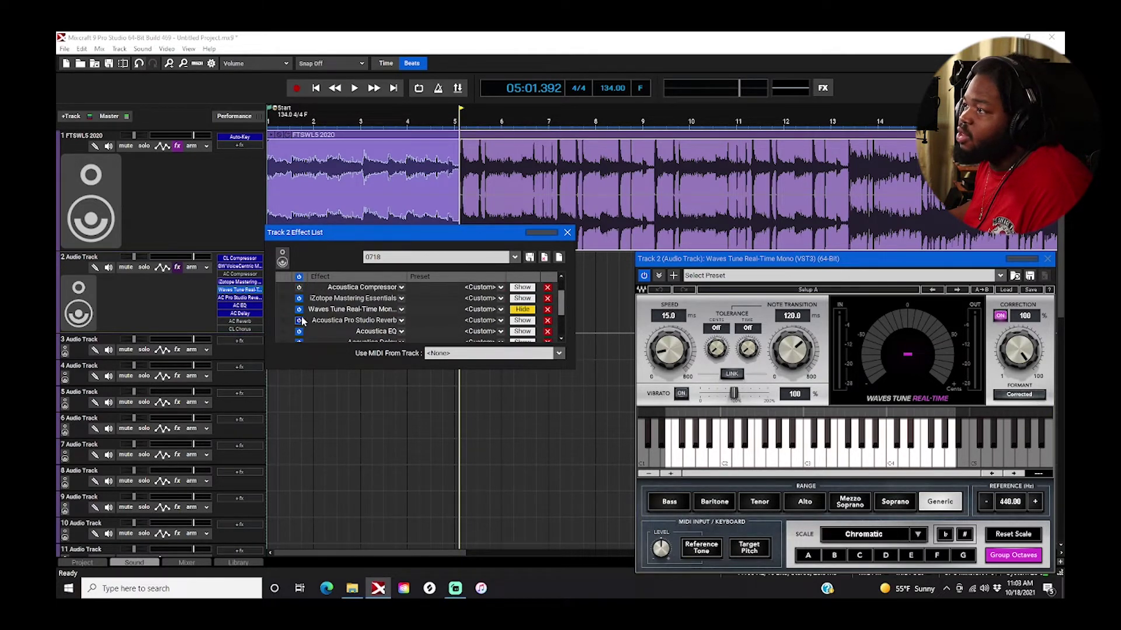
left_click_drag(284, 309, 286, 284)
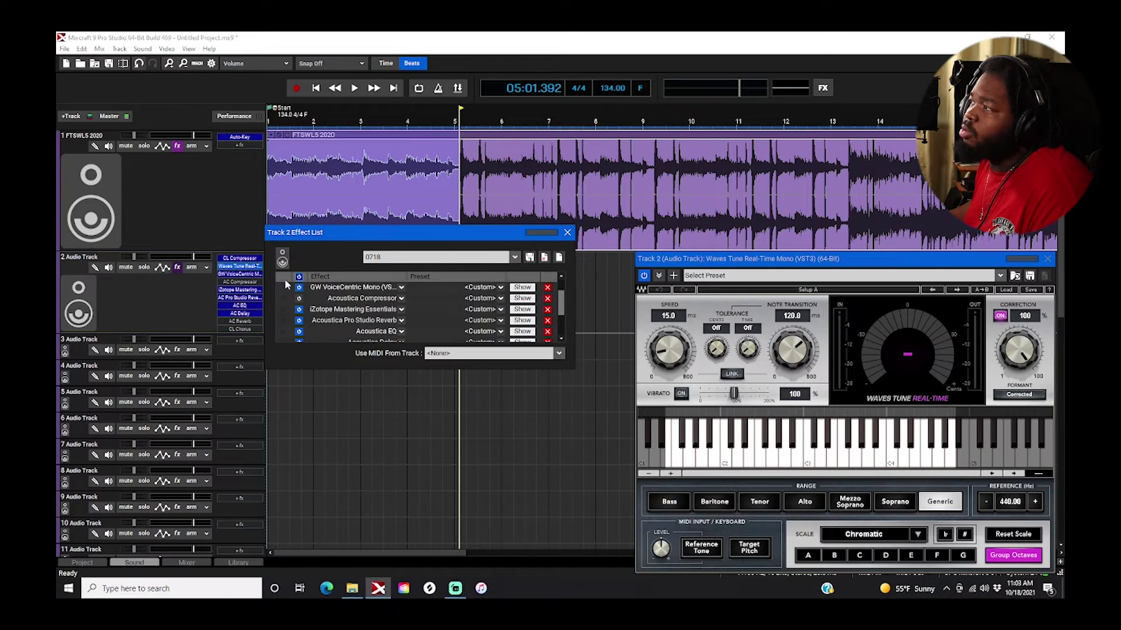
left_click_drag(568, 300, 565, 284)
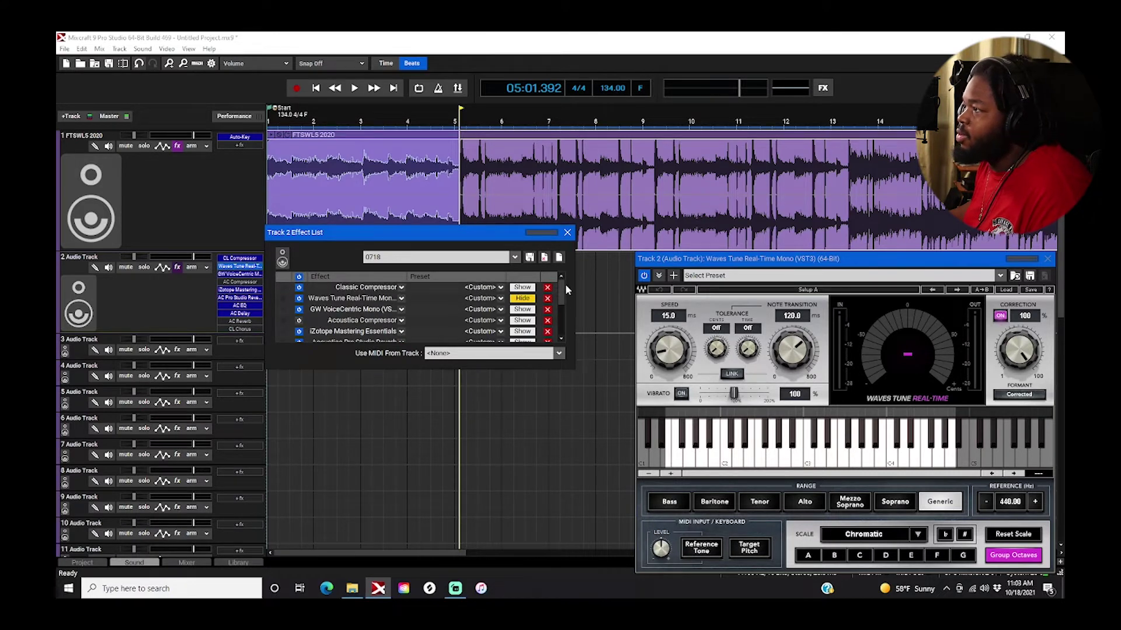
left_click_drag(280, 298, 283, 285)
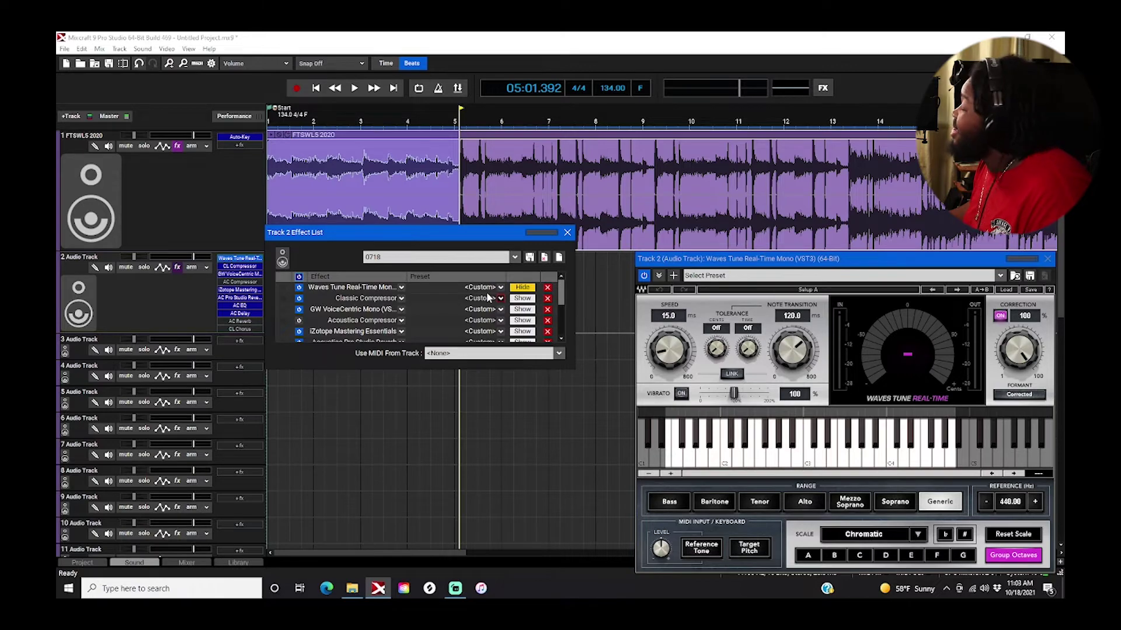
- Reposition the Waves Tune Real-Time window and load its "money" preset
left_click_drag(807, 262, 768, 179)
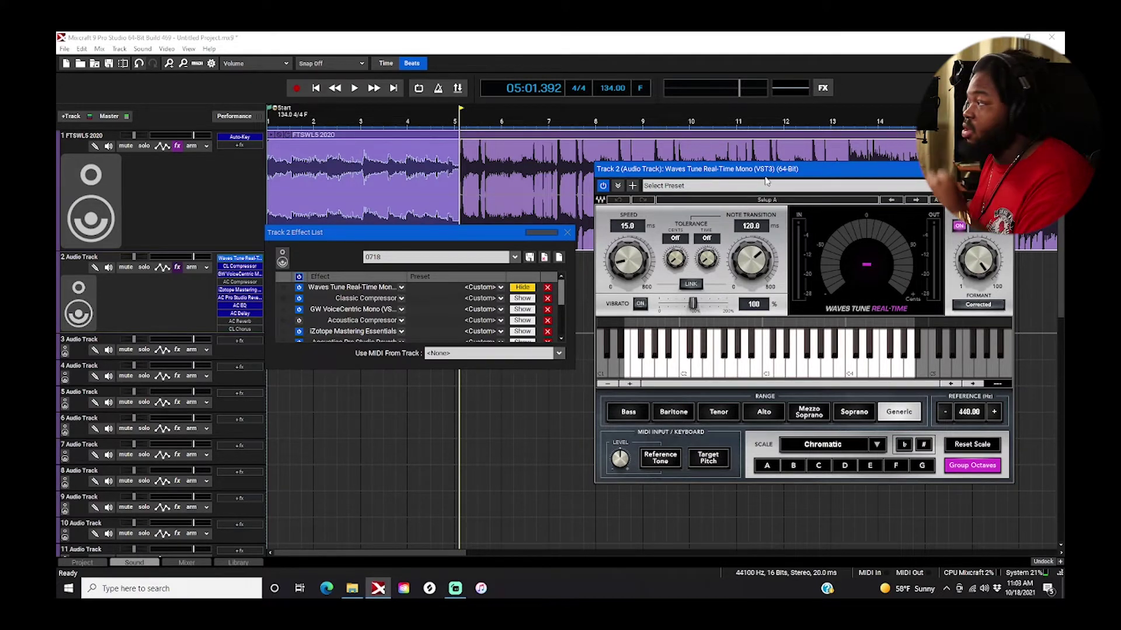
left_click_drag(741, 171, 737, 157)
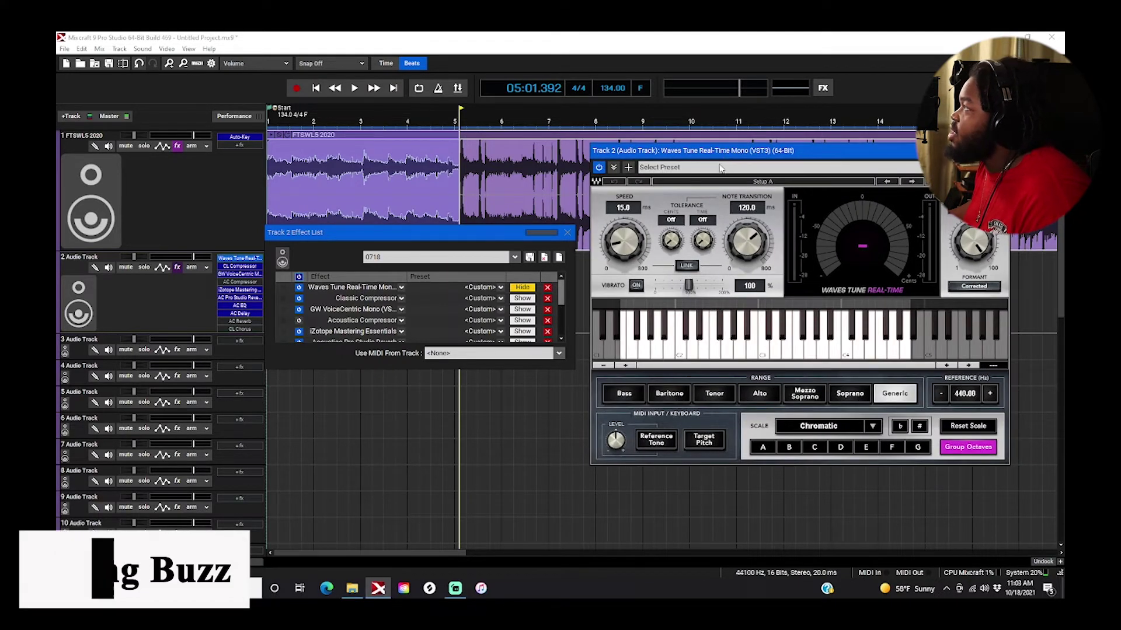
left_click(729, 168)
left_click(657, 233)
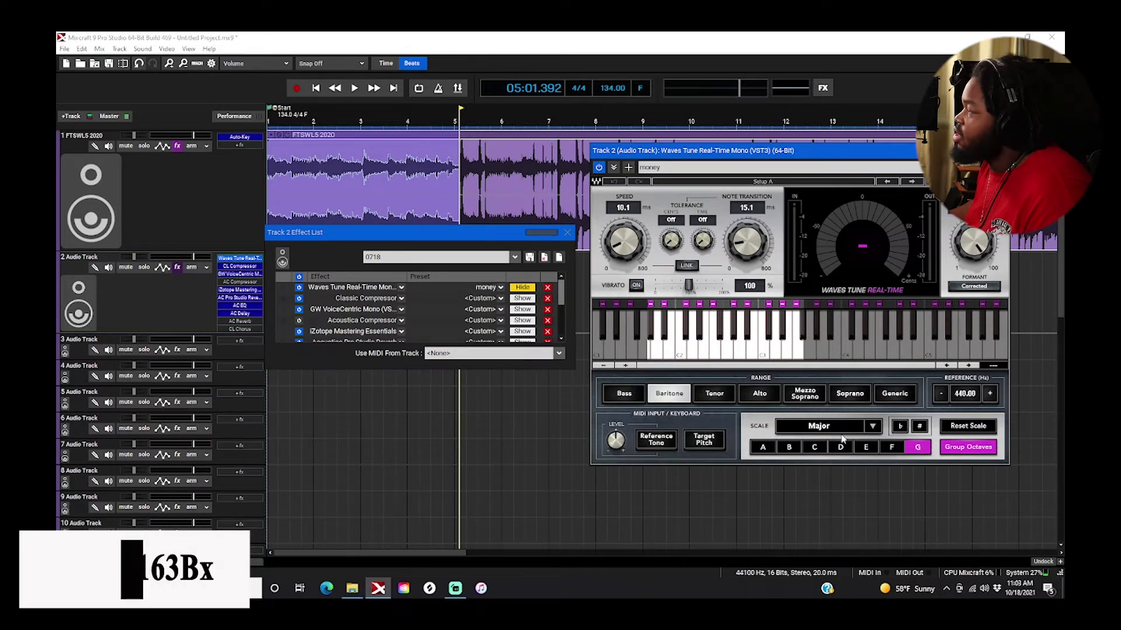
- Try A Natural Minor as the root note and scale in Waves Tune Real-Time
left_click(762, 447)
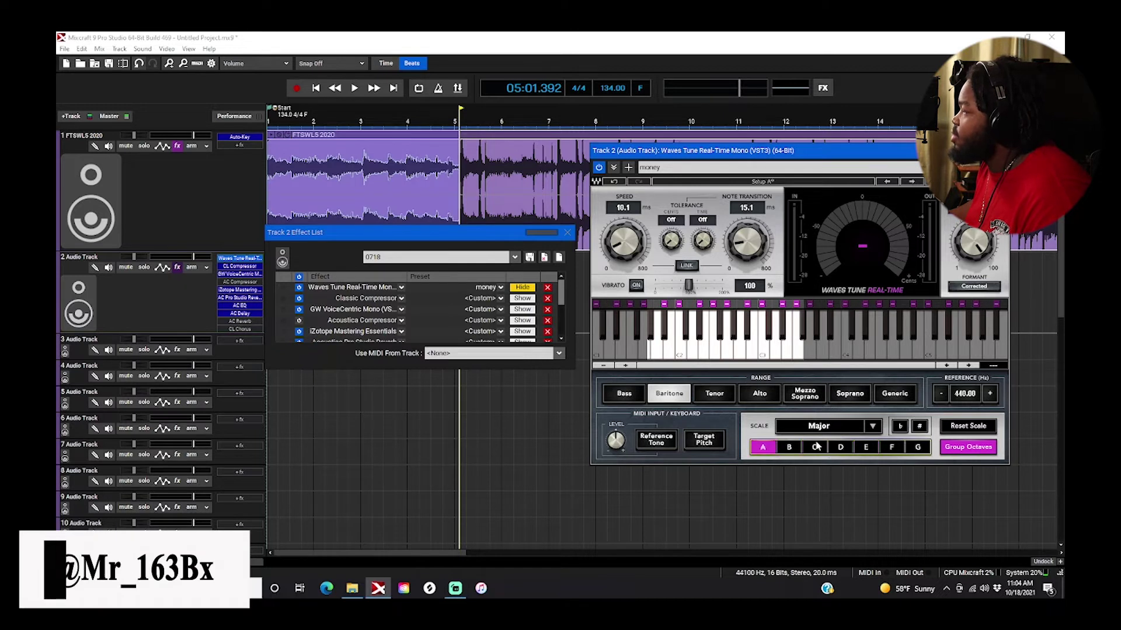
scroll(848, 428, "down", 2)
left_click(848, 428)
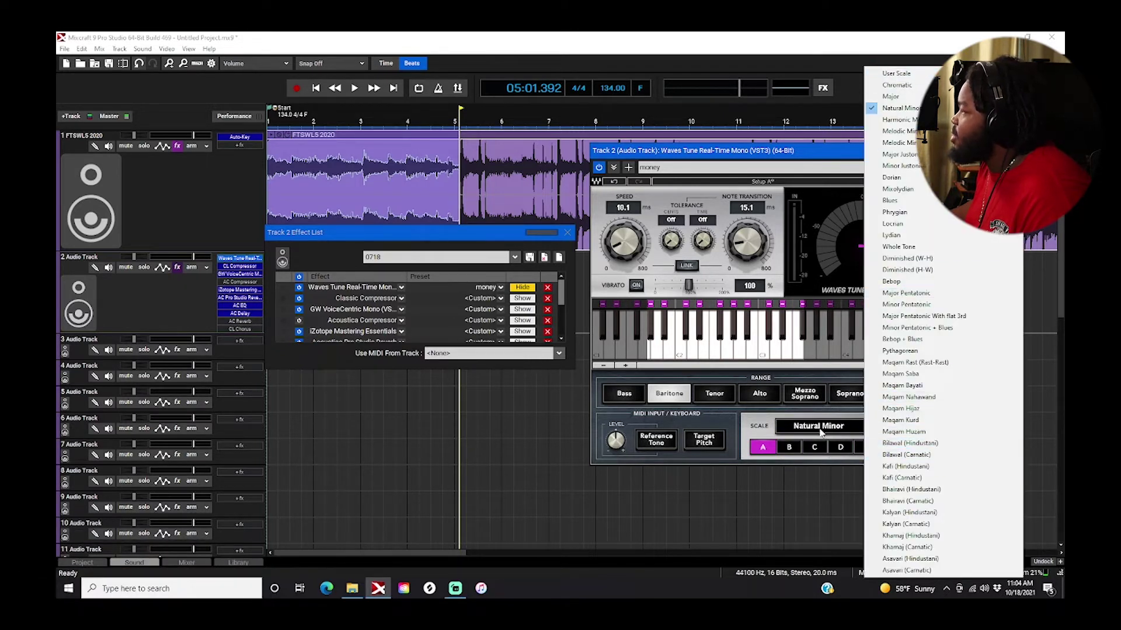
left_click(753, 430)
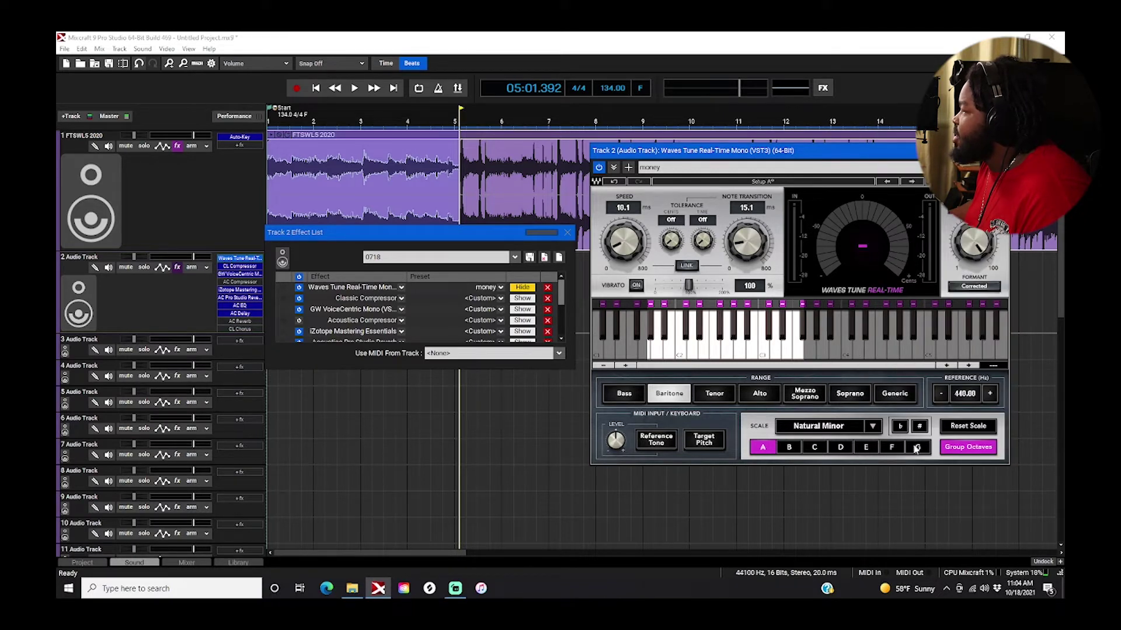
- Set the Waves Tune Real-Time scale to G Major and close the plug-in window and track 2's effect list
left_click(874, 427)
left_click(891, 96)
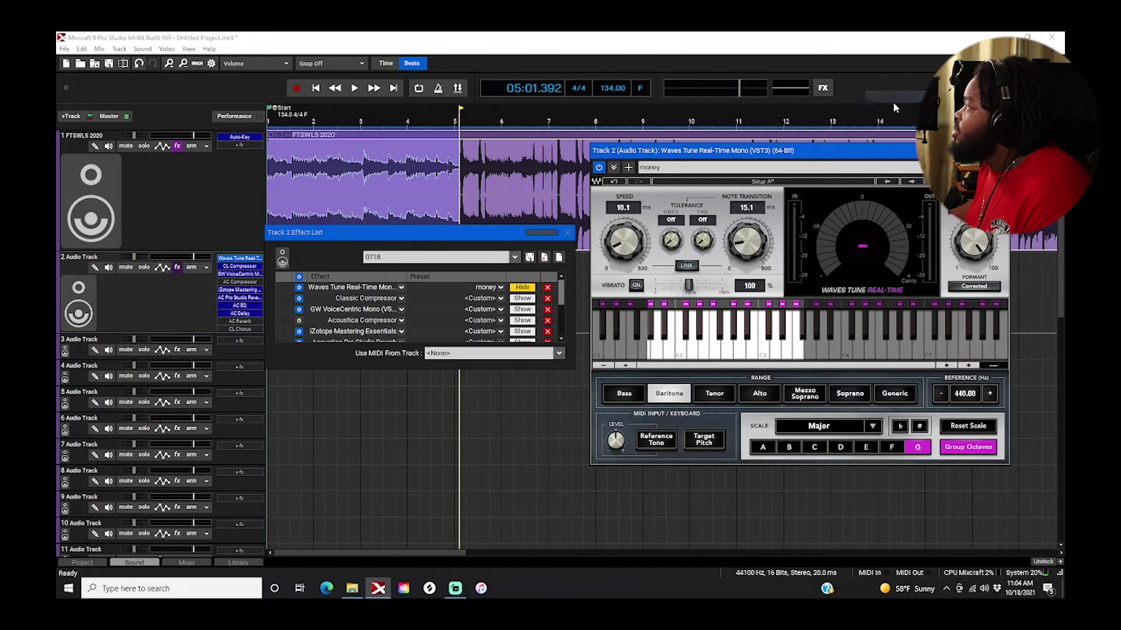
left_click(1002, 150)
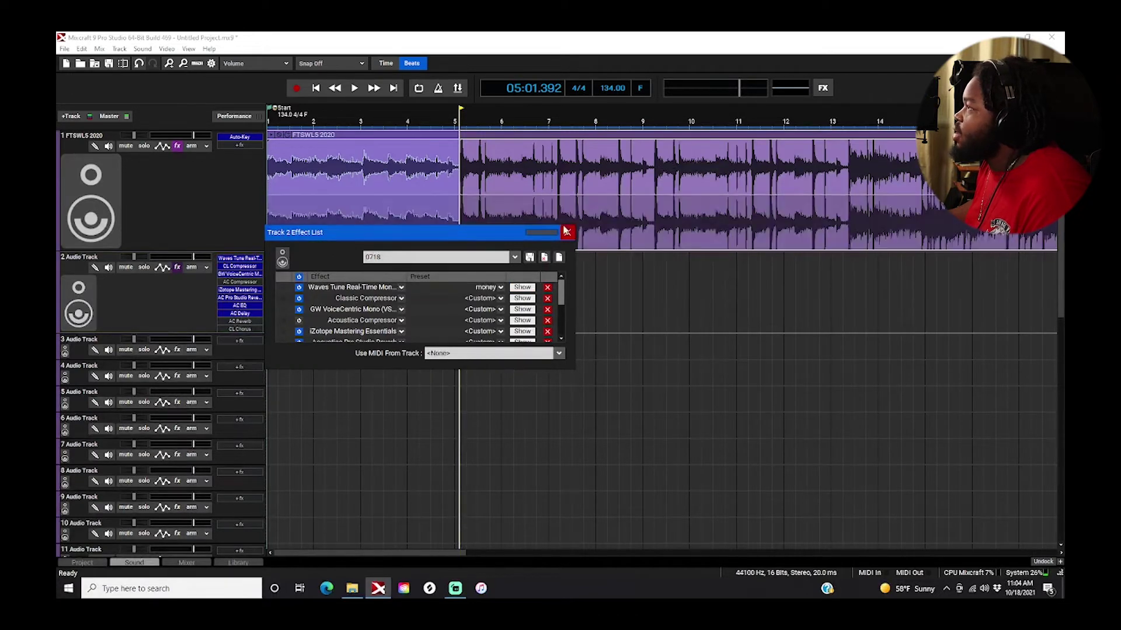
left_click(567, 232)
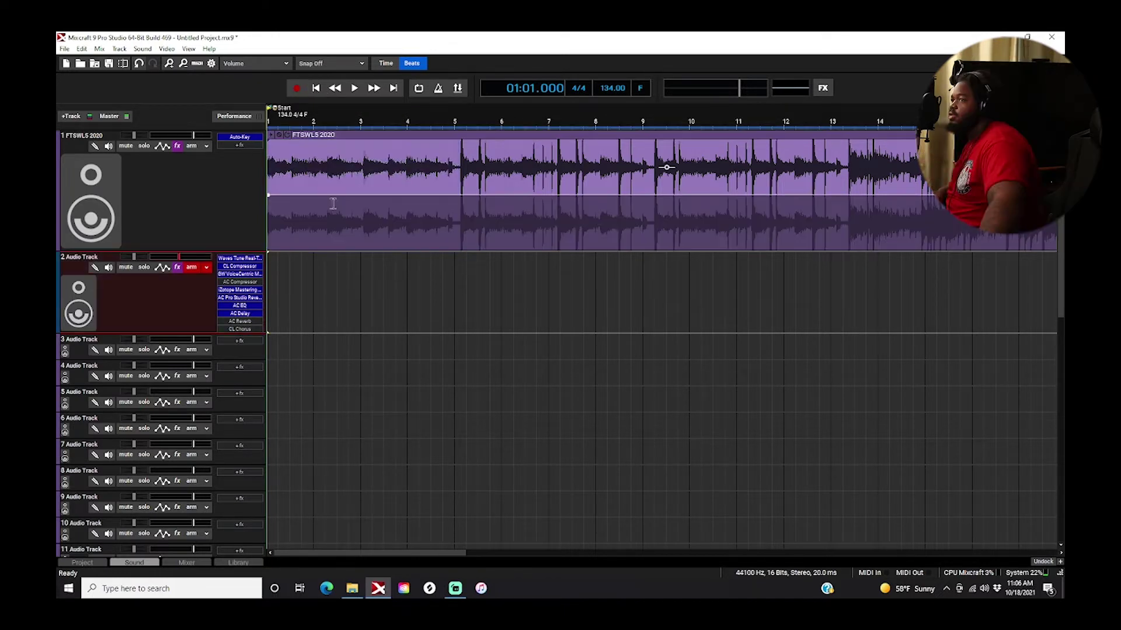
- Record a vocal take on track 2 over the beat from the project start and play the take back
key("r")
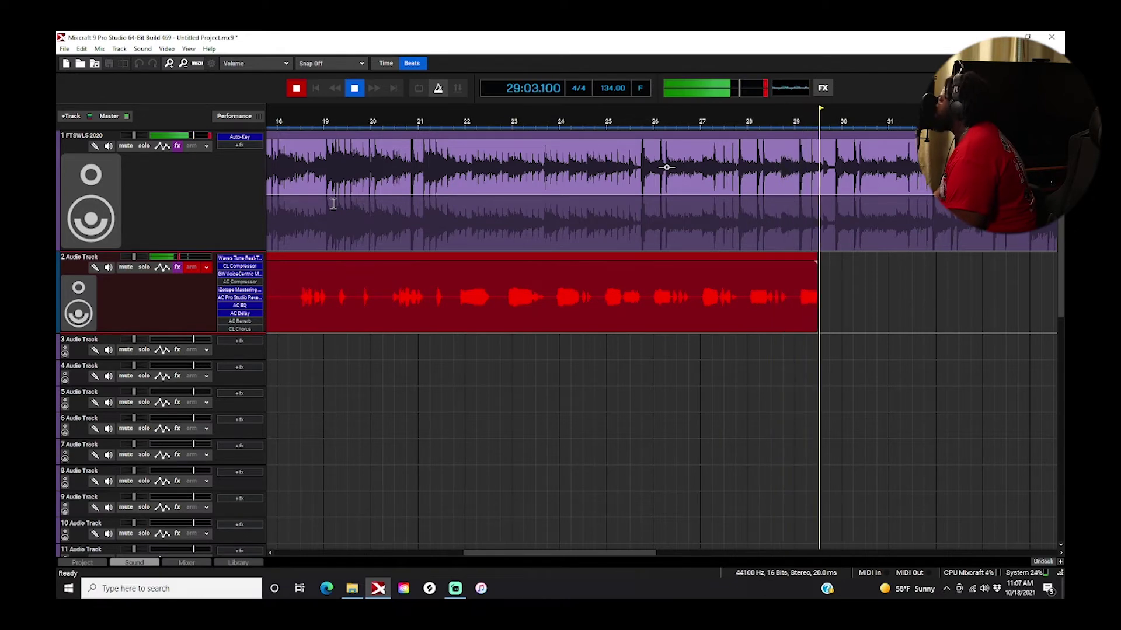
key("space")
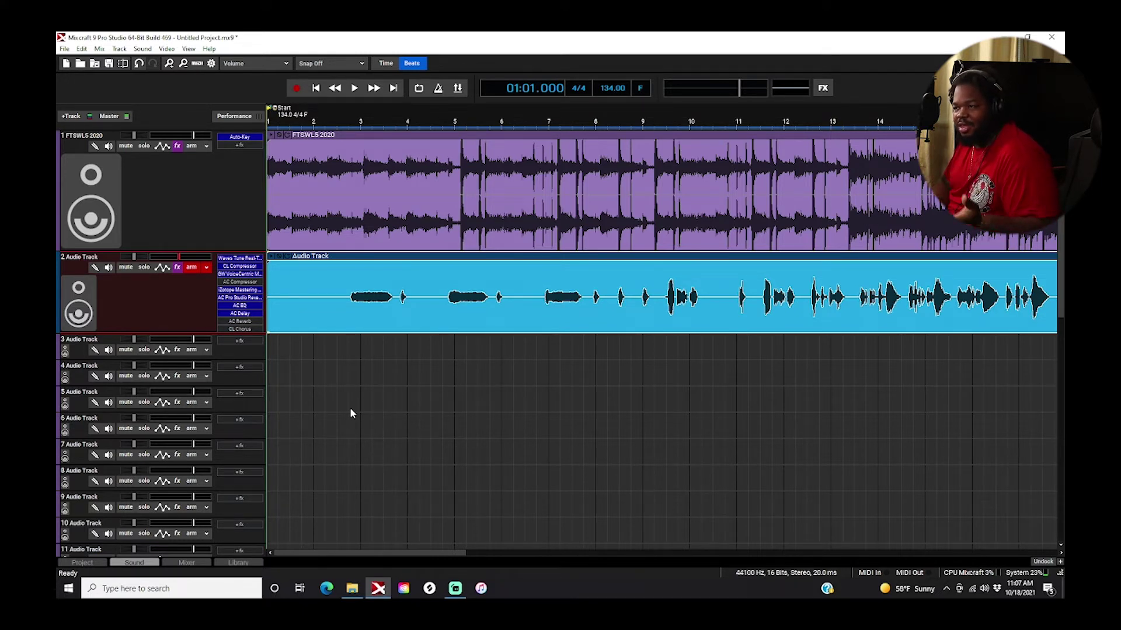
key("space")
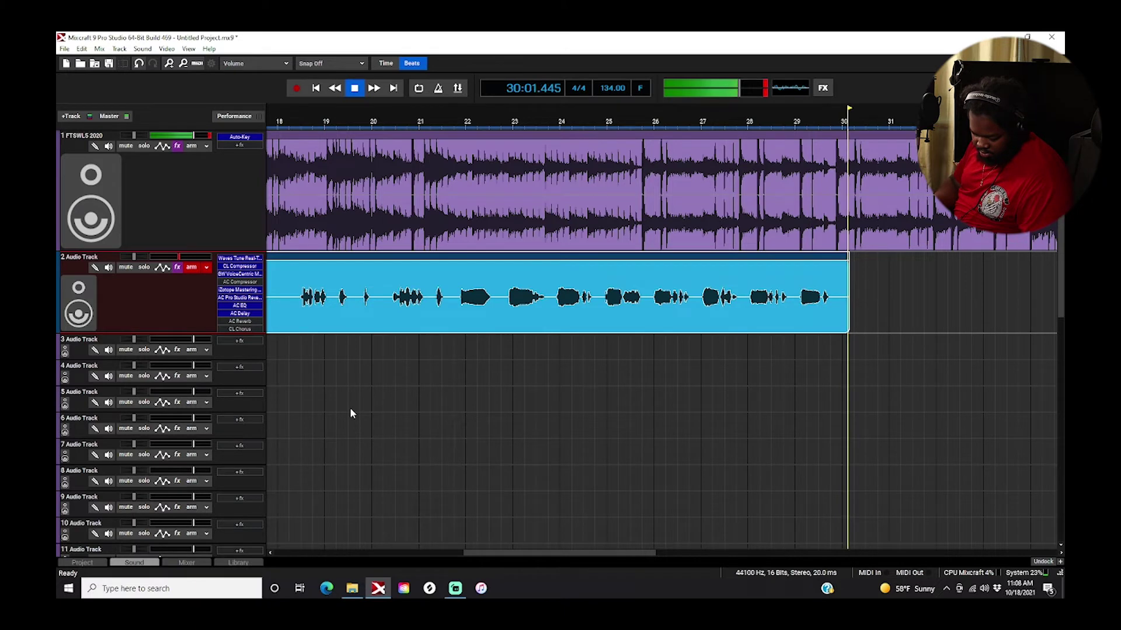
key("space")
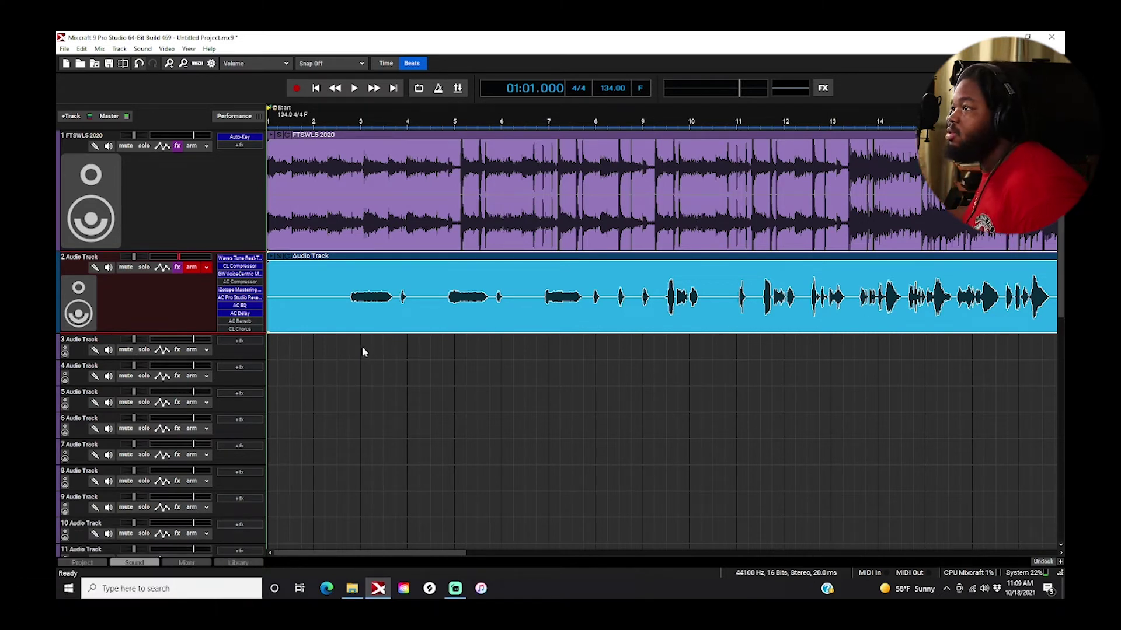
- Switch to the Edge browser, go to tunebat.com and open its Key & BPM Finder
left_click(325, 589)
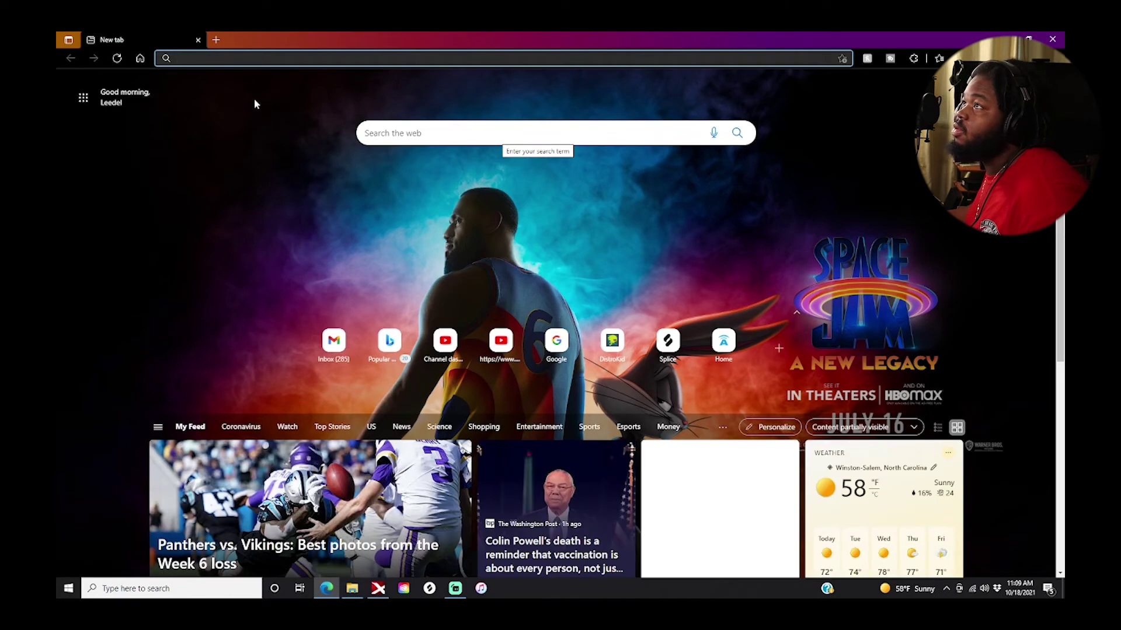
type("tun")
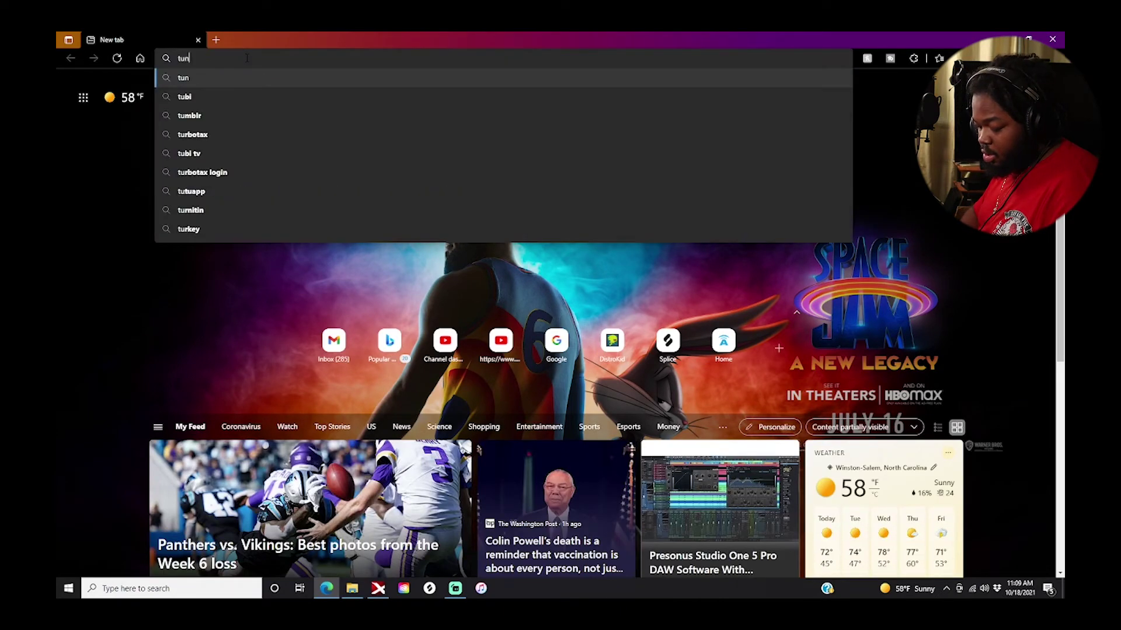
type("ebat")
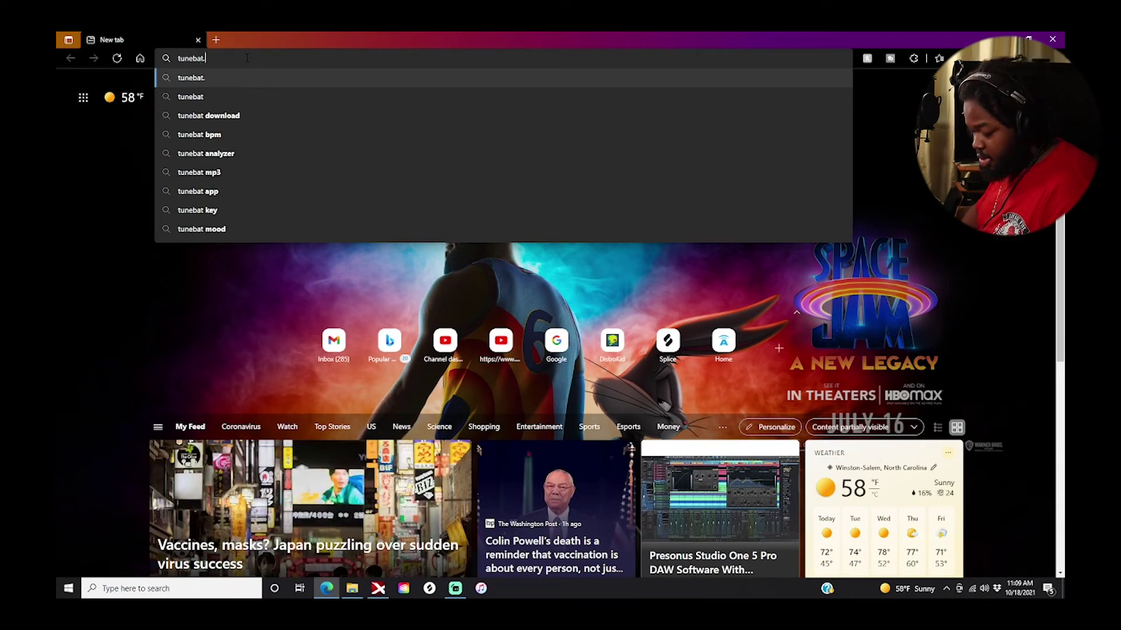
type(".com")
key("Return")
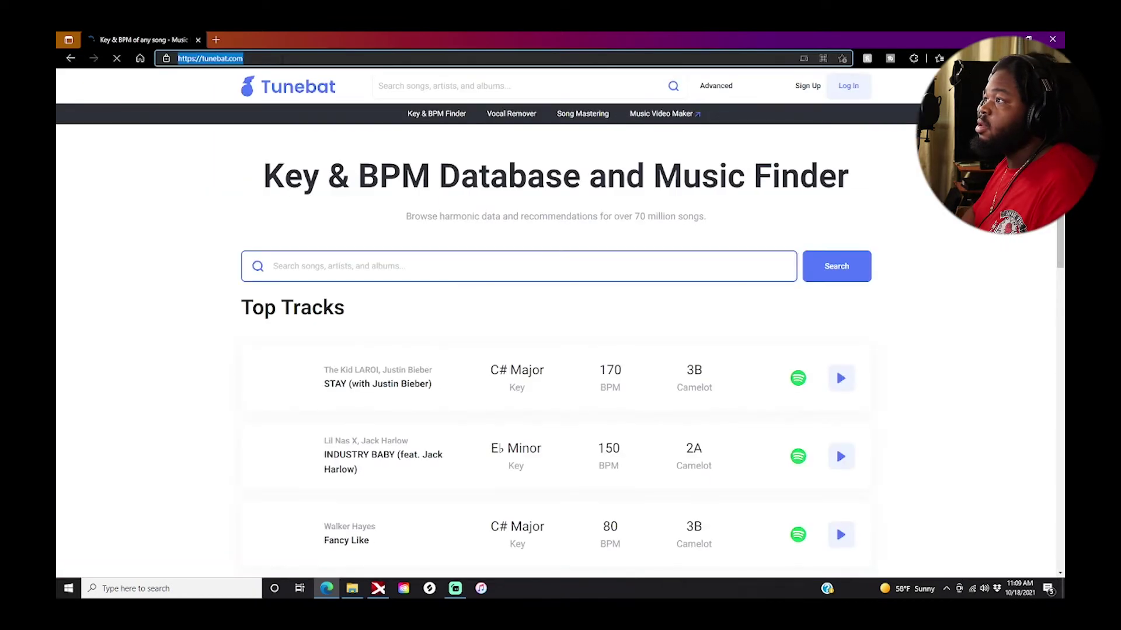
left_click(114, 276)
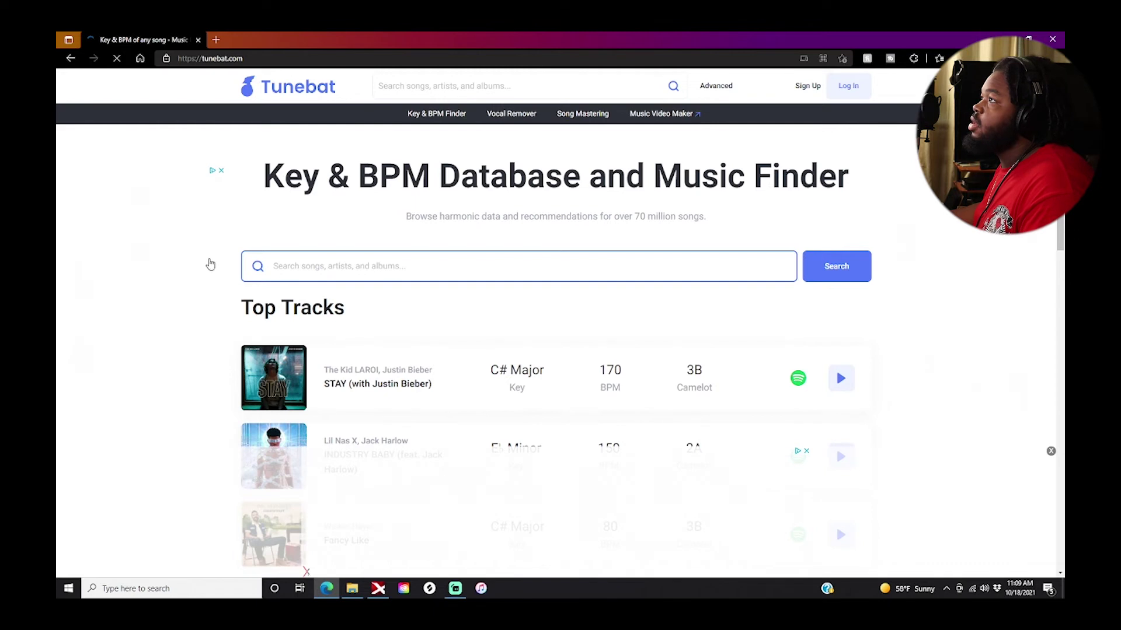
left_click(437, 114)
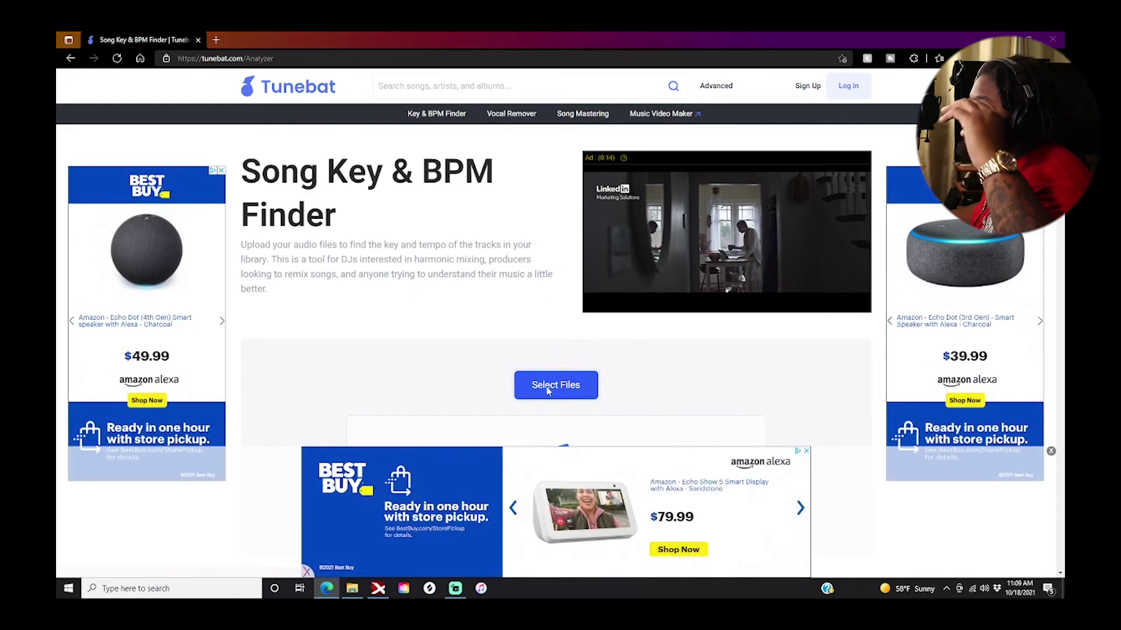
- Analyze FTSWL5 2020 from the From the South with Love Beats folder on the Go Crazy (P:) drive, review its key, and return to Mixcraft
left_click(583, 389)
scroll(131, 188, "down", 1)
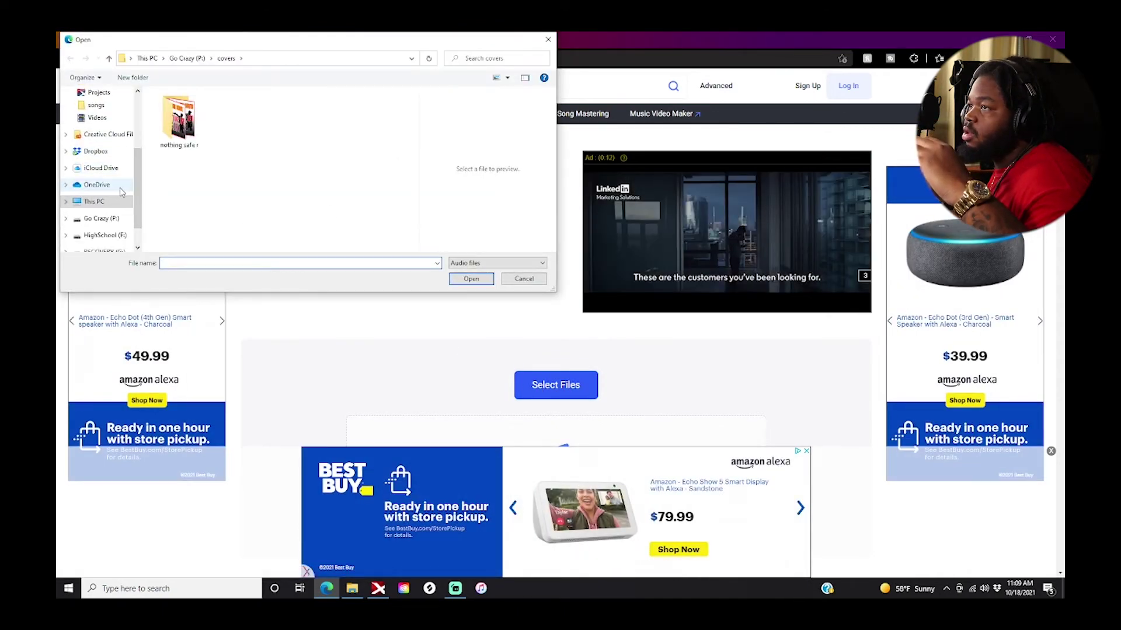
left_click(100, 218)
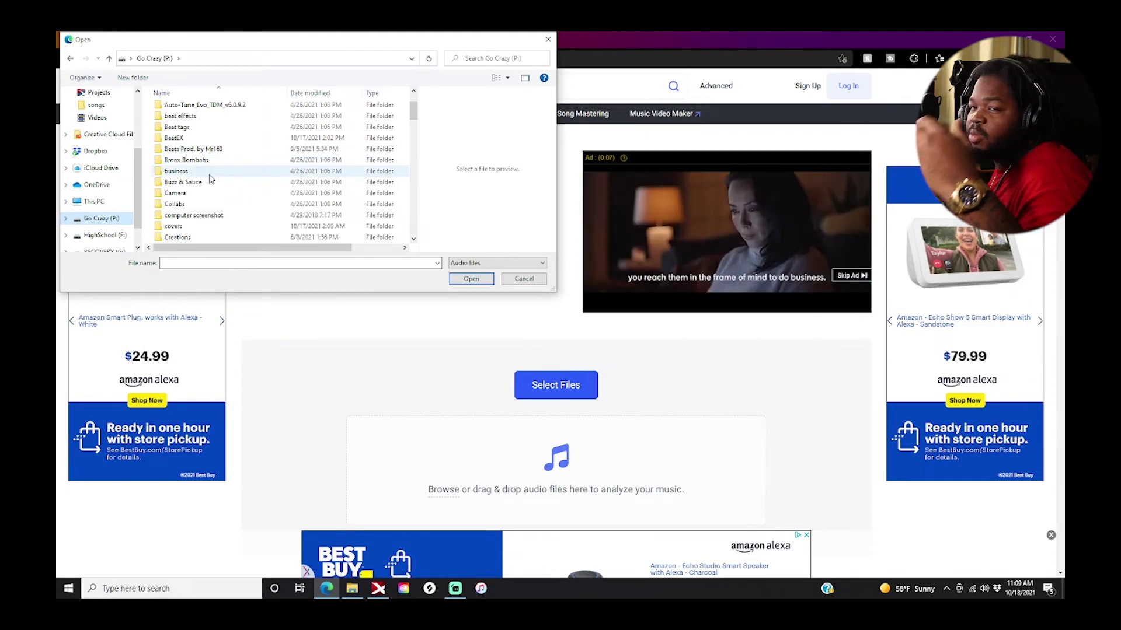
scroll(211, 178, "down", 1)
scroll(187, 209, "up", 3)
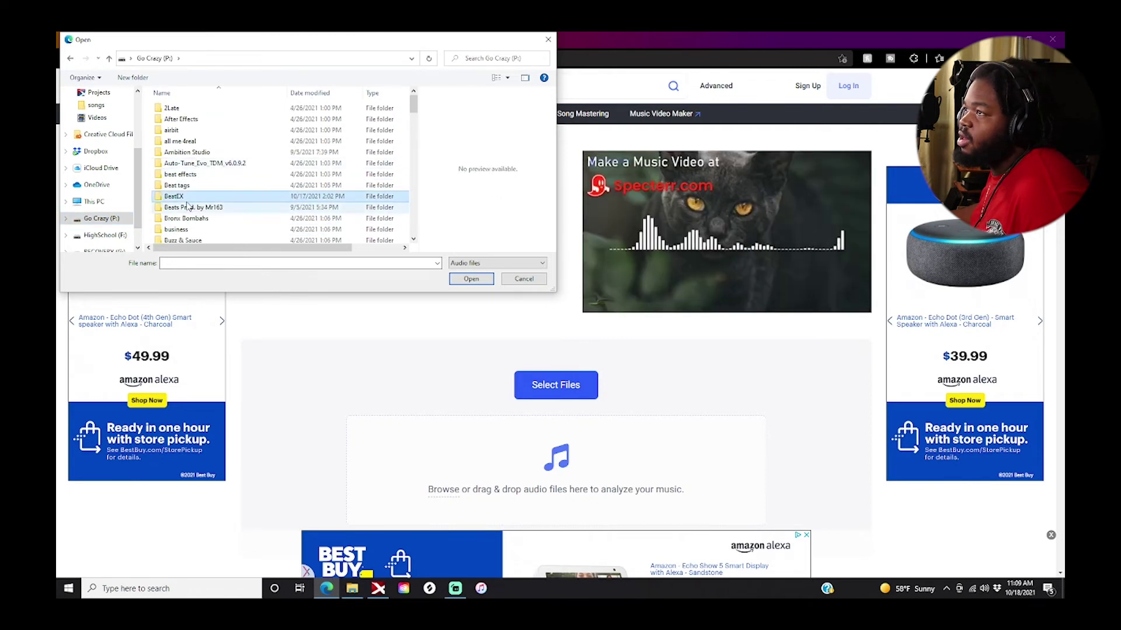
double_click(187, 207)
scroll(192, 203, "down", 2)
double_click(194, 195)
double_click(181, 182)
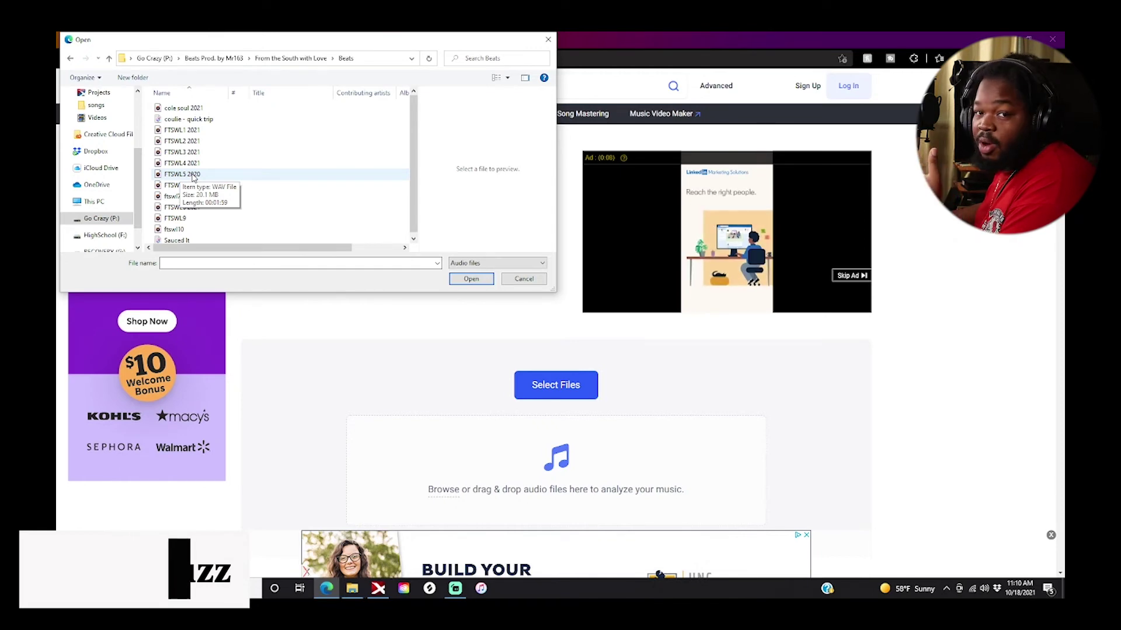
double_click(182, 174)
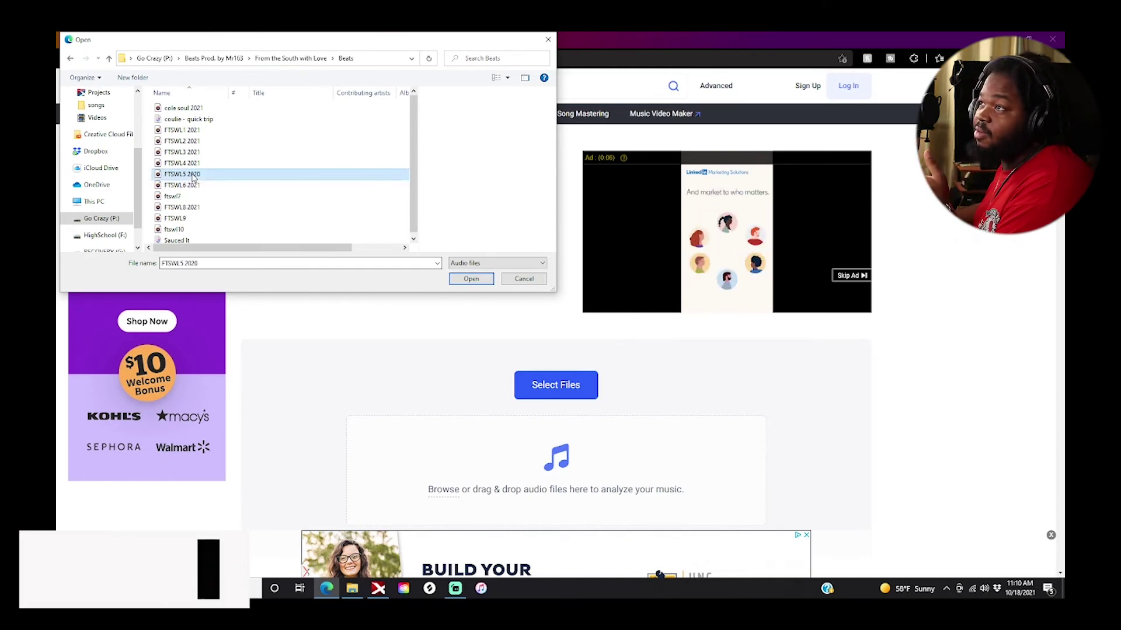
scroll(985, 350, "down", 1)
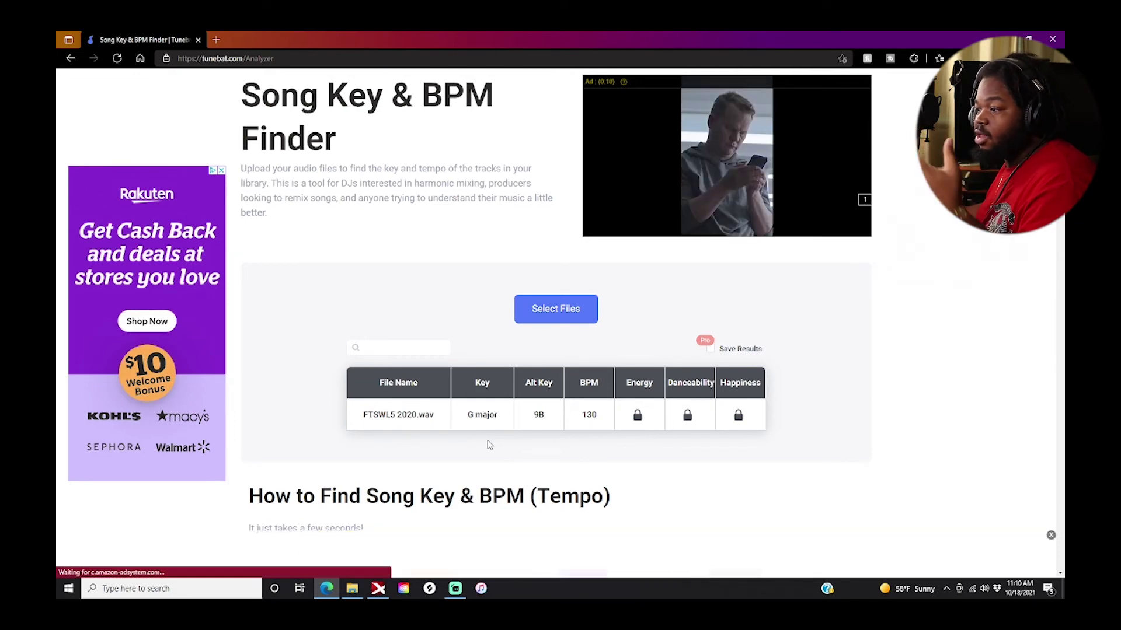
left_click(381, 588)
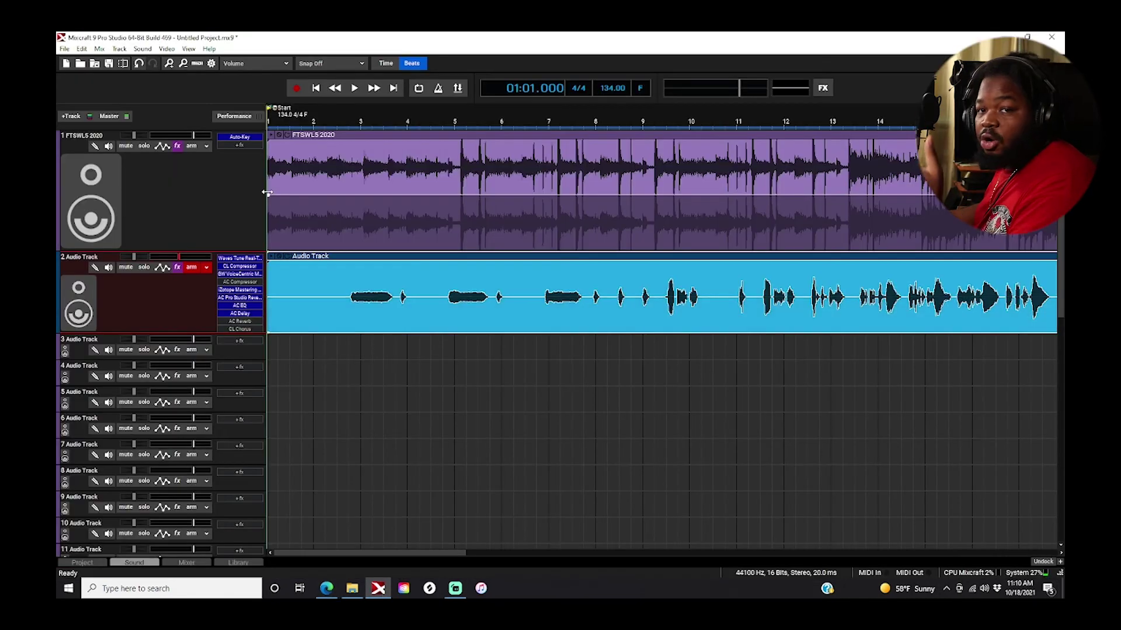